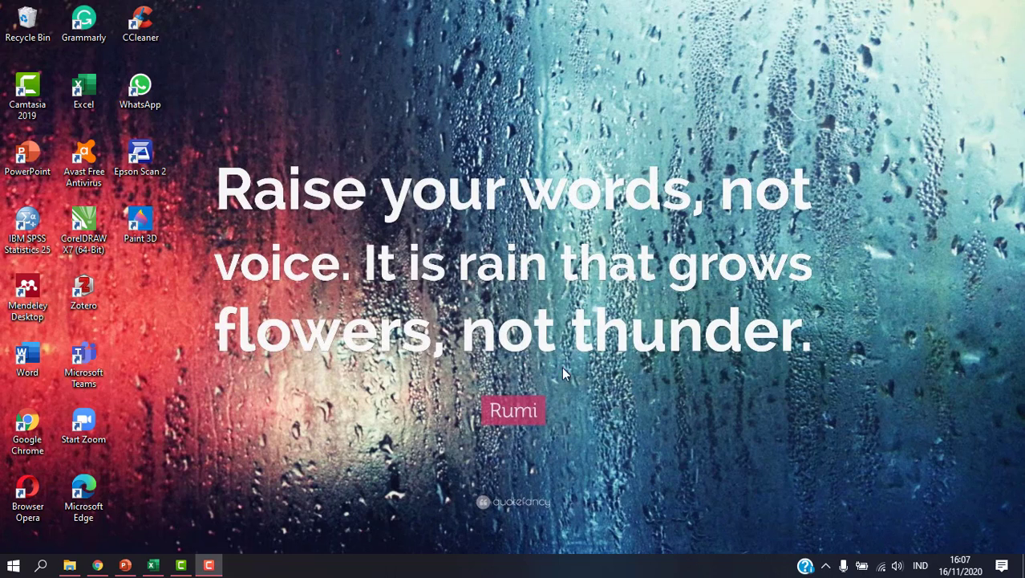
Step: Copy the bit.ly download link from the PowerPoint slide captioned 'Link untuk mengunduh file'
{"action": "left_click", "coordinate": [124, 564]}
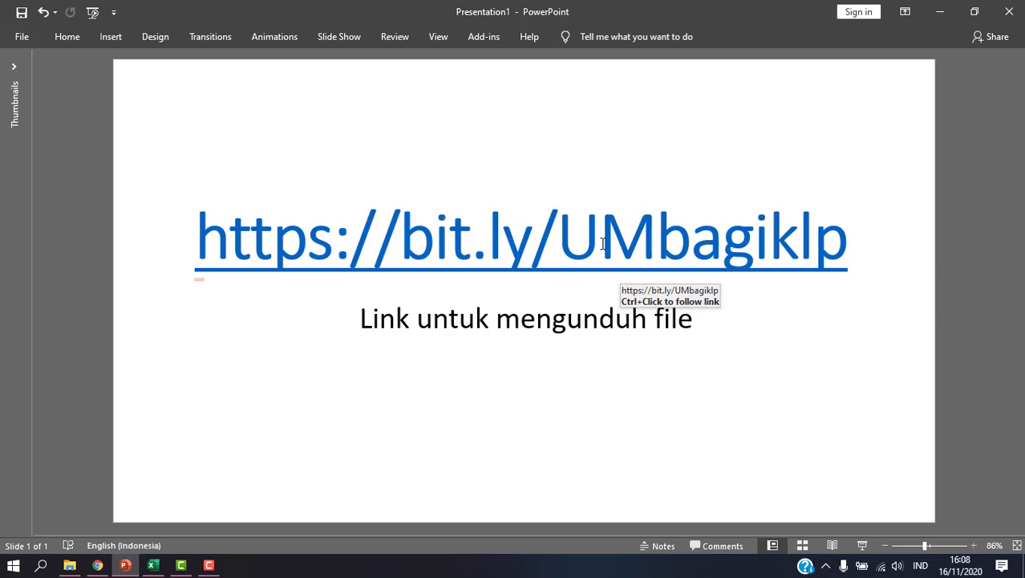
{"action": "right_click", "coordinate": [603, 244]}
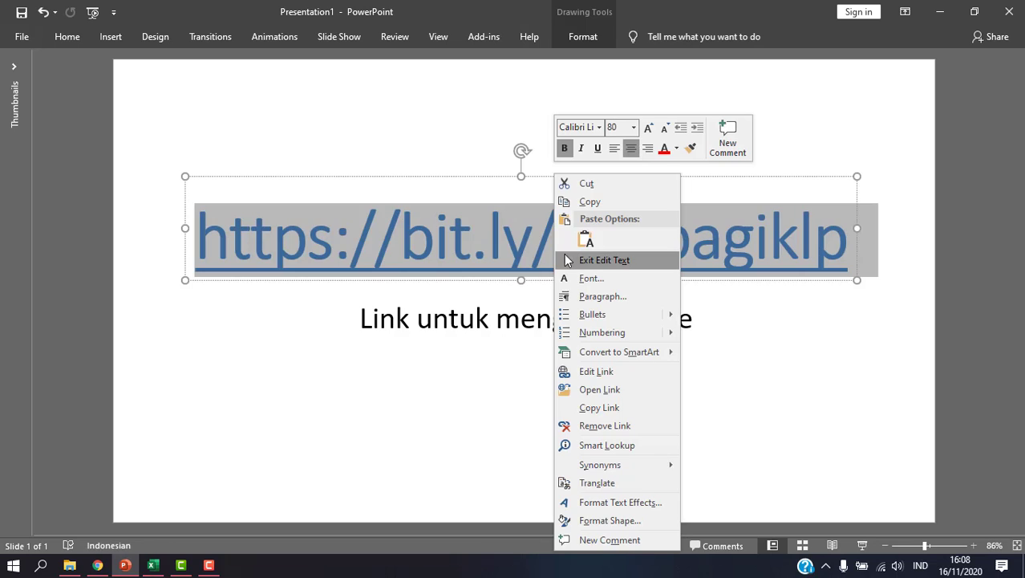
{"action": "left_click", "coordinate": [589, 202]}
{"action": "left_click", "coordinate": [678, 344]}
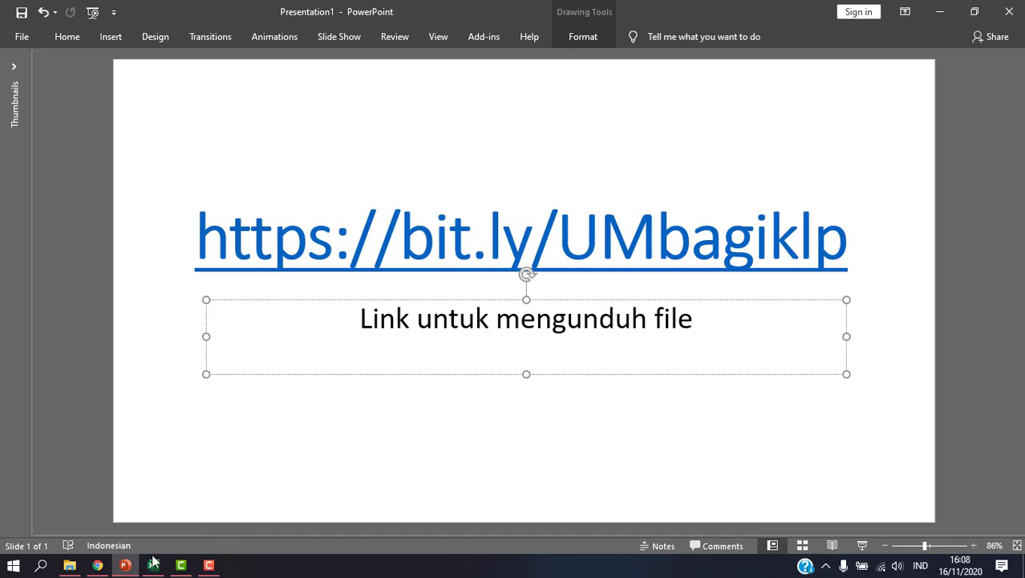
{"action": "left_click", "coordinate": [97, 564]}
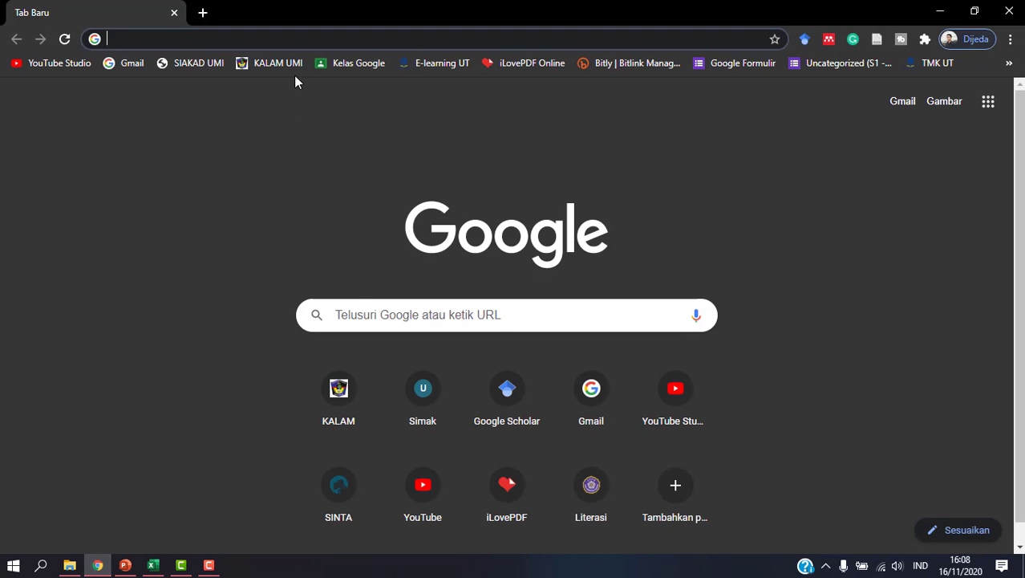
Step: Go to the bit.ly link in Chrome, then download and open UM_Acak_Kelompok.xls
{"action": "right_click", "coordinate": [137, 44]}
{"action": "left_click", "coordinate": [202, 146]}
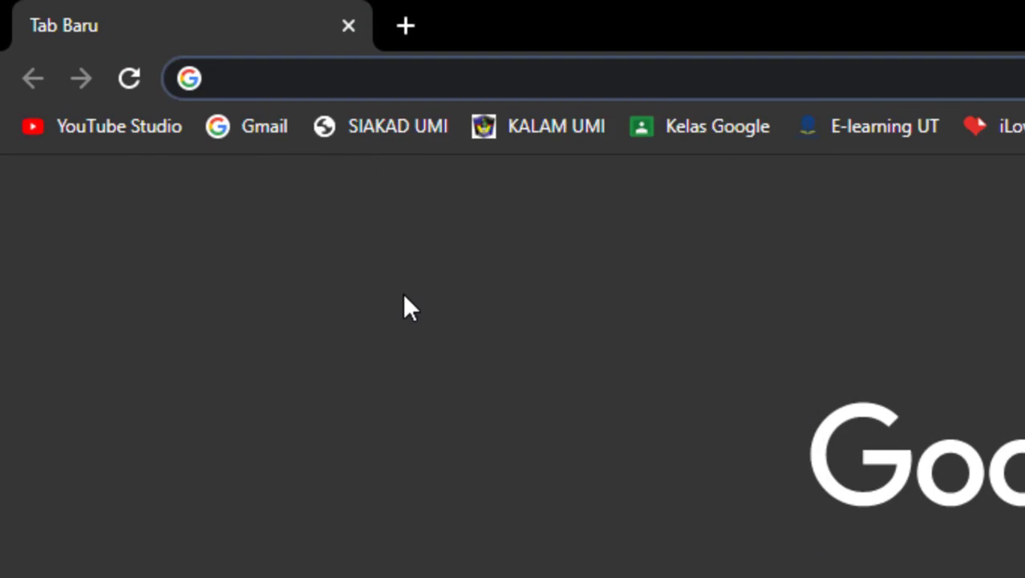
{"action": "key", "text": "ctrl+v"}
{"action": "key", "text": "Return"}
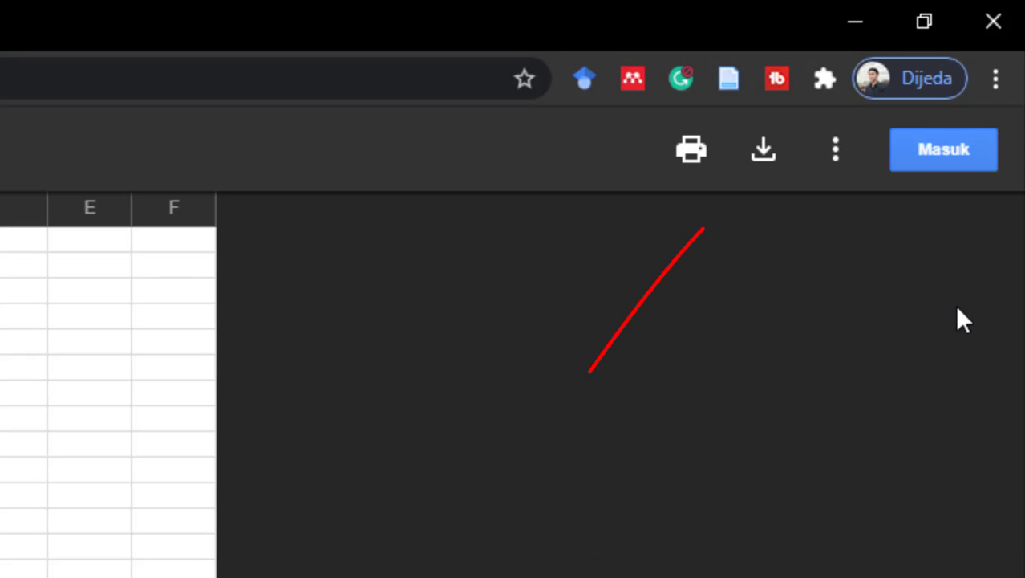
{"action": "left_click", "coordinate": [762, 160]}
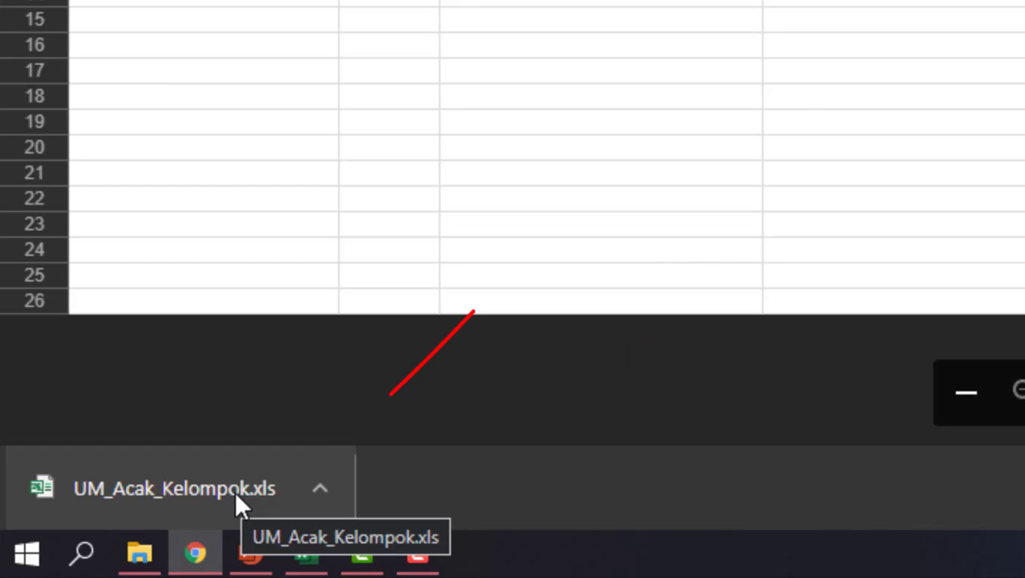
{"action": "left_click", "coordinate": [117, 533]}
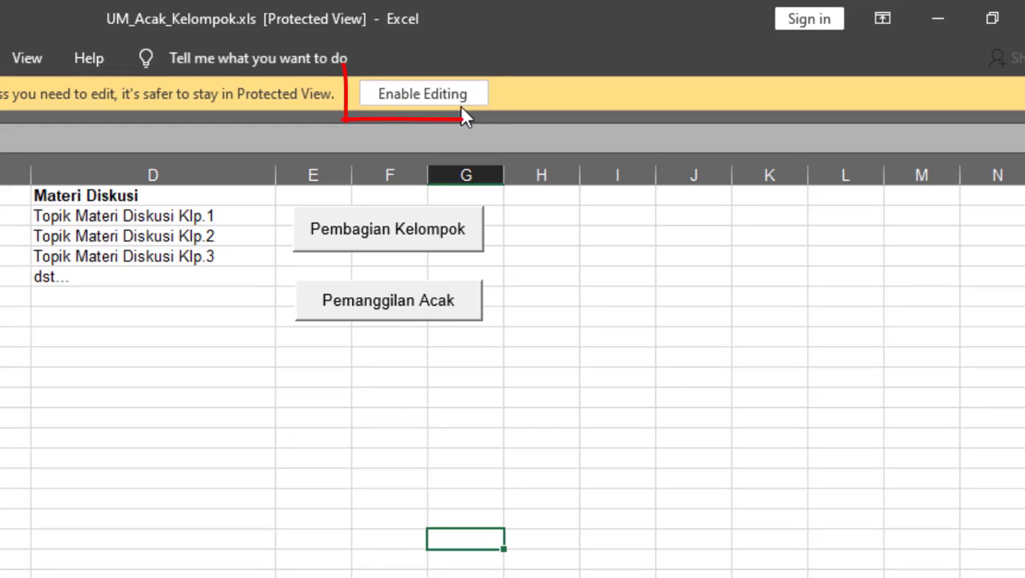
Step: Enable editing and enable macro content for UM_Acak_Kelompok.xls
{"action": "left_click", "coordinate": [421, 98]}
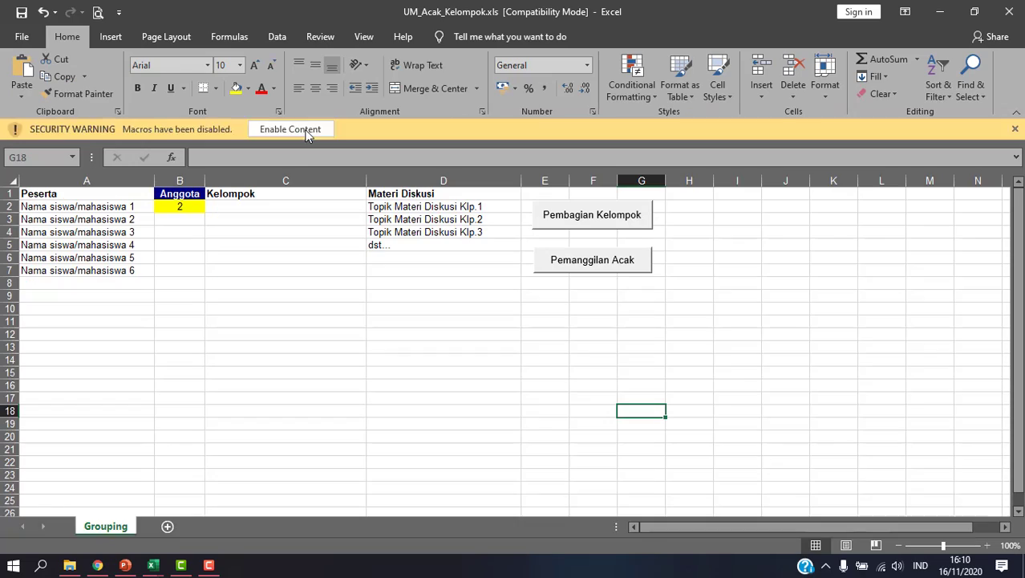
{"action": "left_click", "coordinate": [307, 131]}
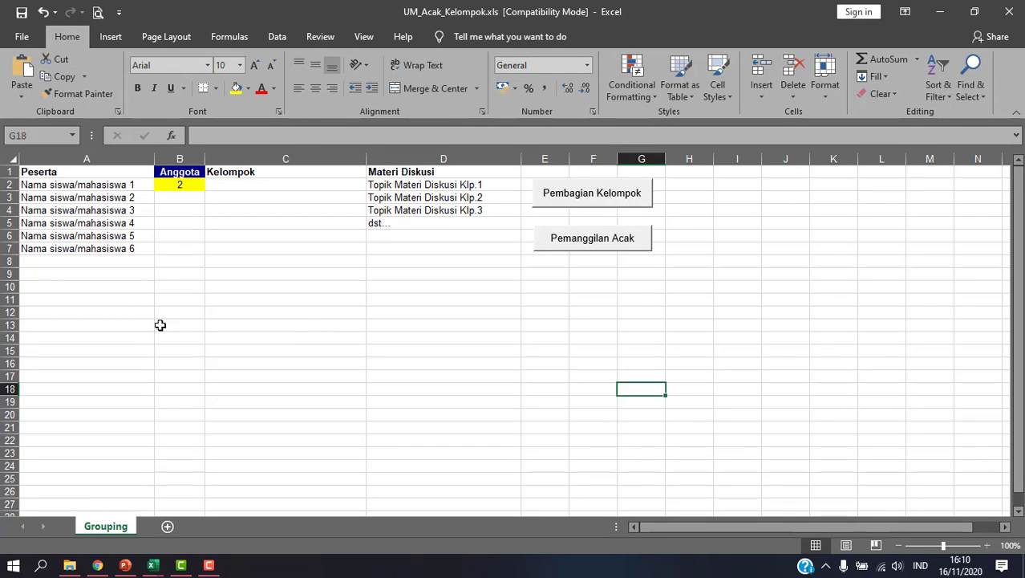
{"action": "left_click", "coordinate": [102, 171]}
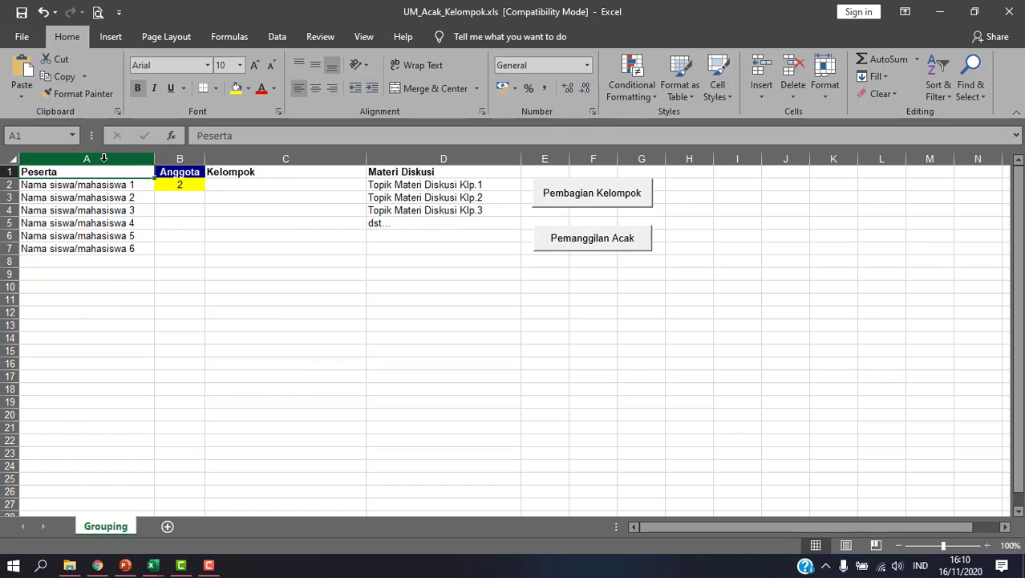
{"action": "left_click", "coordinate": [87, 158]}
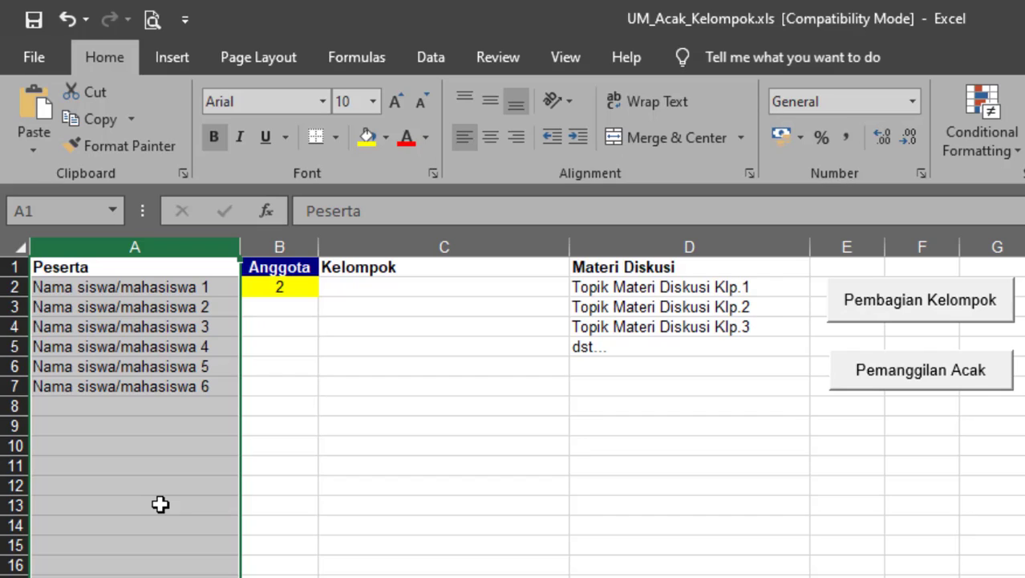
{"action": "left_click", "coordinate": [127, 294]}
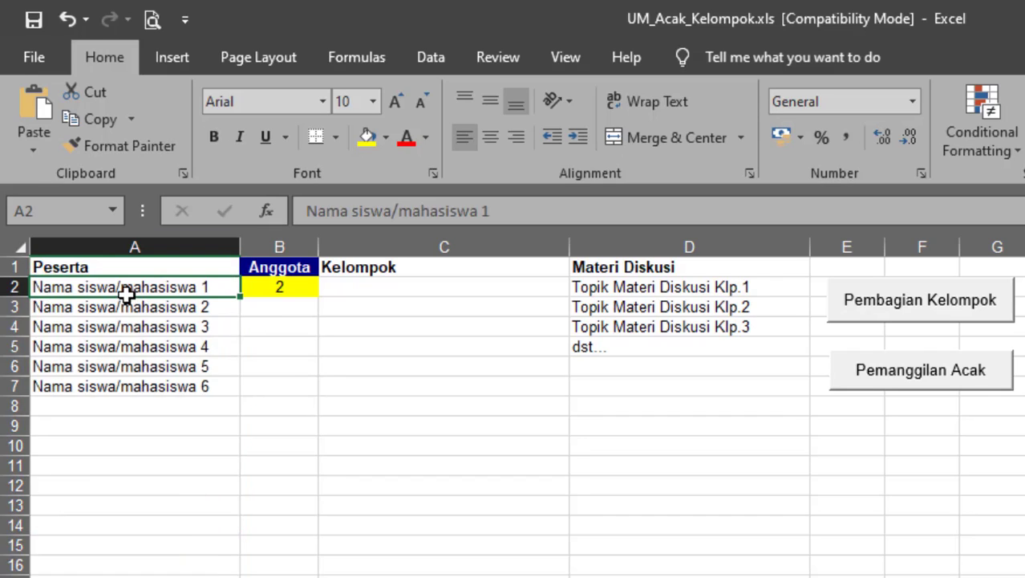
{"action": "left_click", "coordinate": [280, 244]}
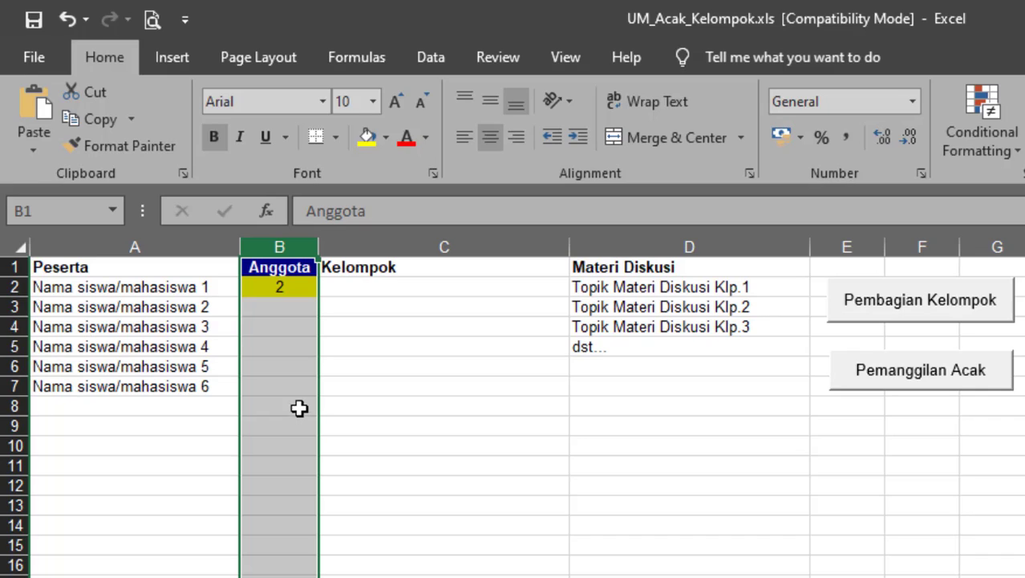
{"action": "left_click", "coordinate": [293, 287]}
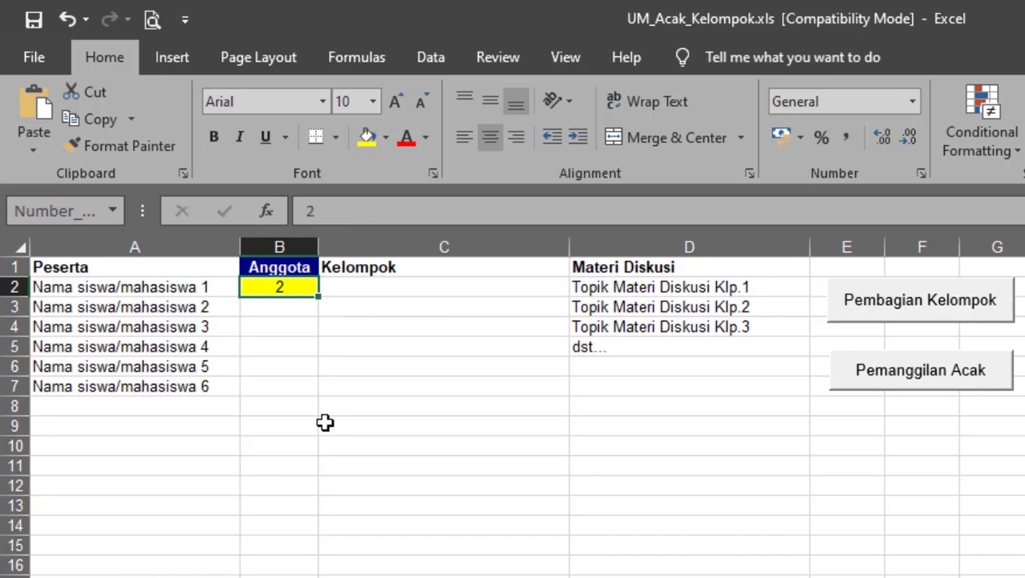
{"action": "left_click", "coordinate": [403, 245]}
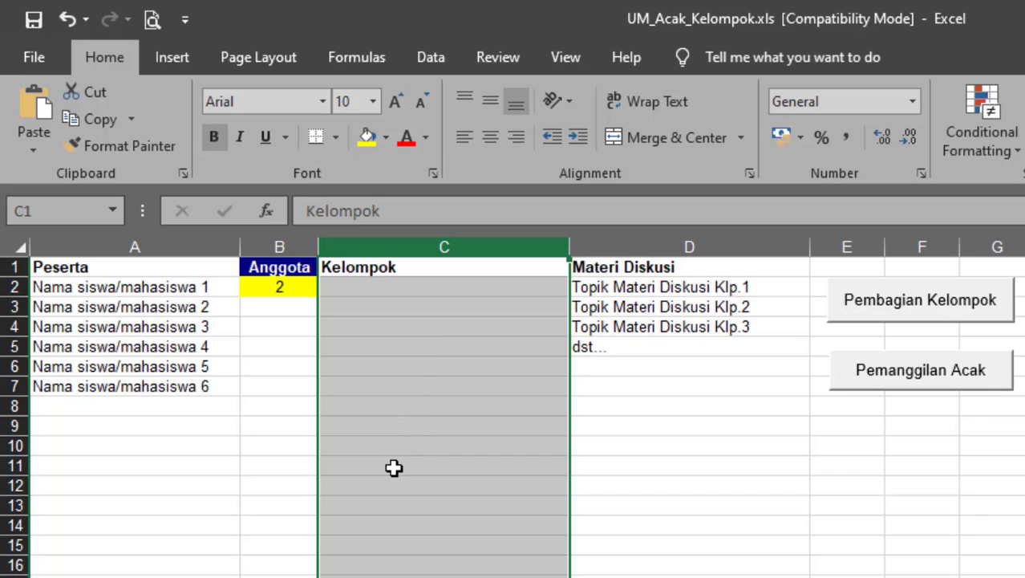
{"action": "left_click", "coordinate": [281, 286]}
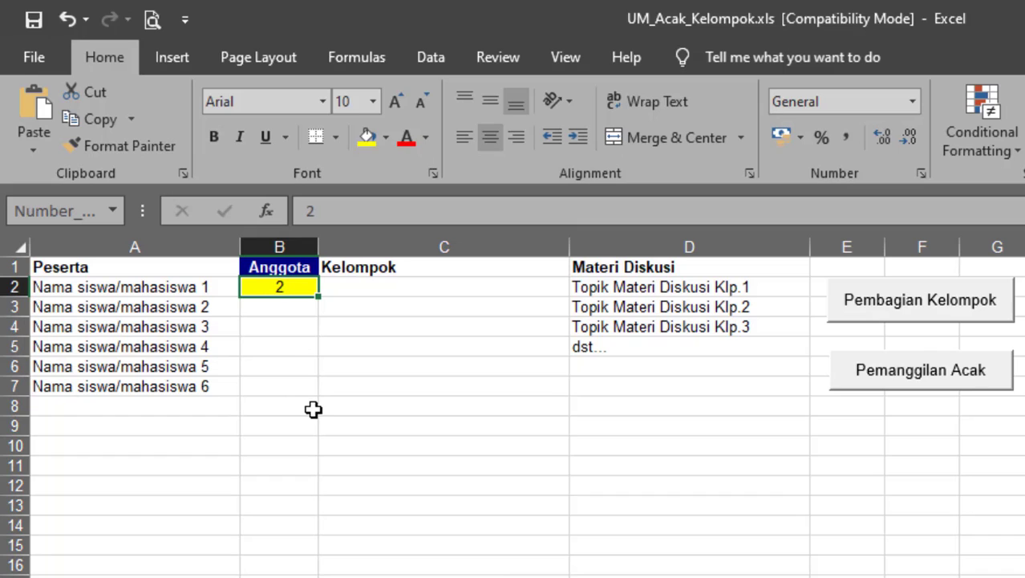
{"action": "left_click", "coordinate": [657, 246]}
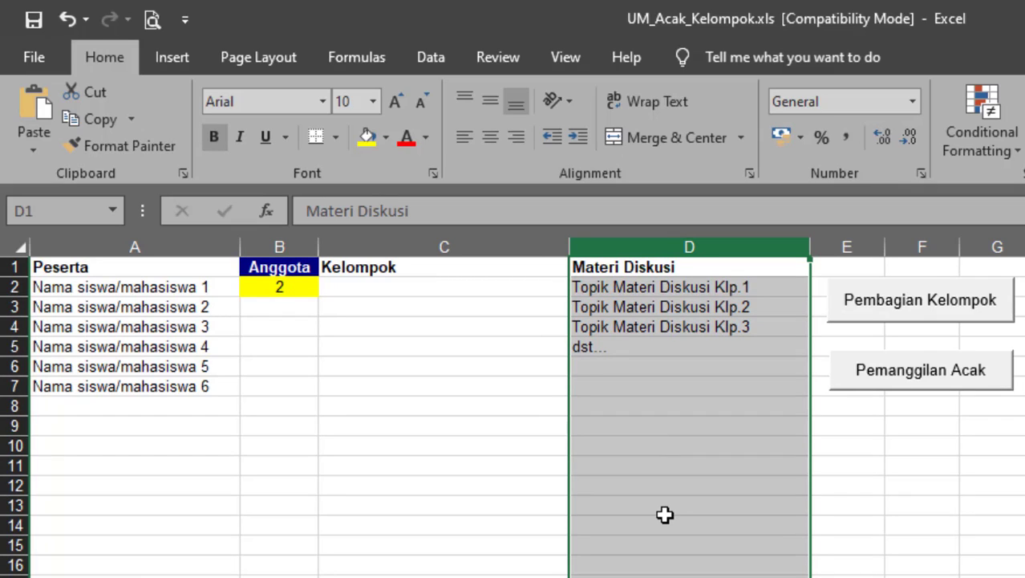
{"action": "left_click", "coordinate": [694, 287]}
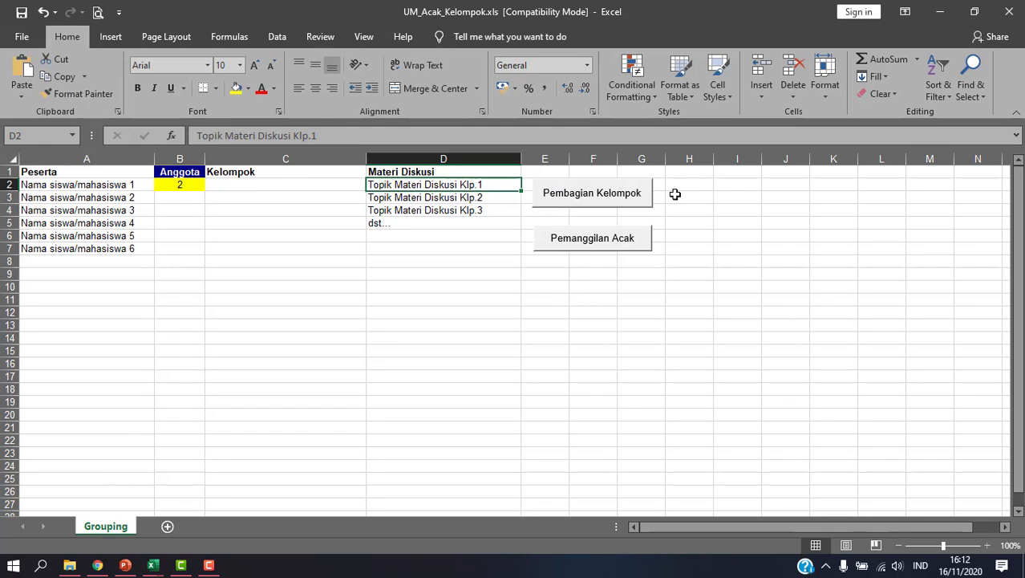
{"action": "left_click", "coordinate": [676, 194]}
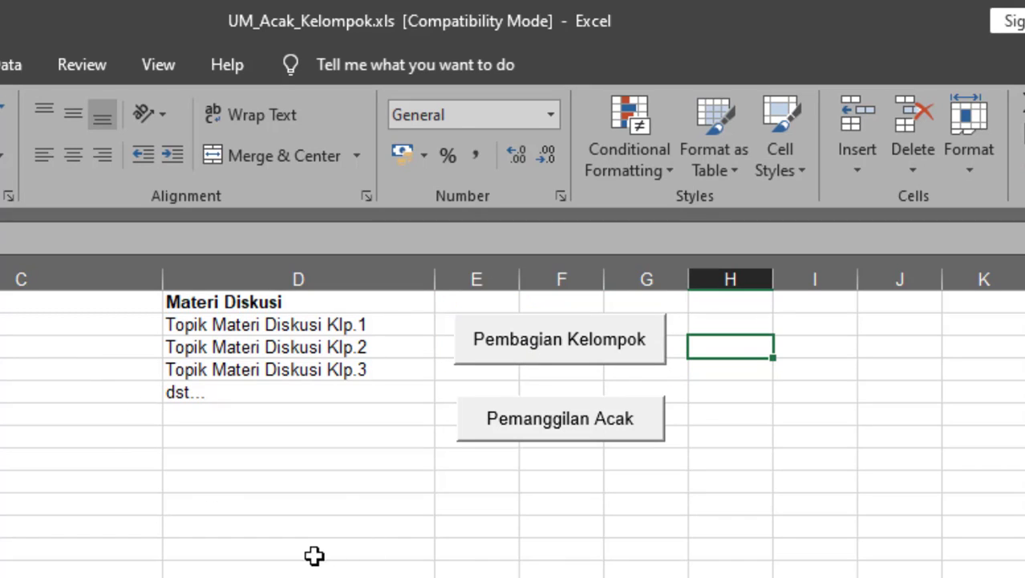
{"action": "left_click", "coordinate": [542, 478]}
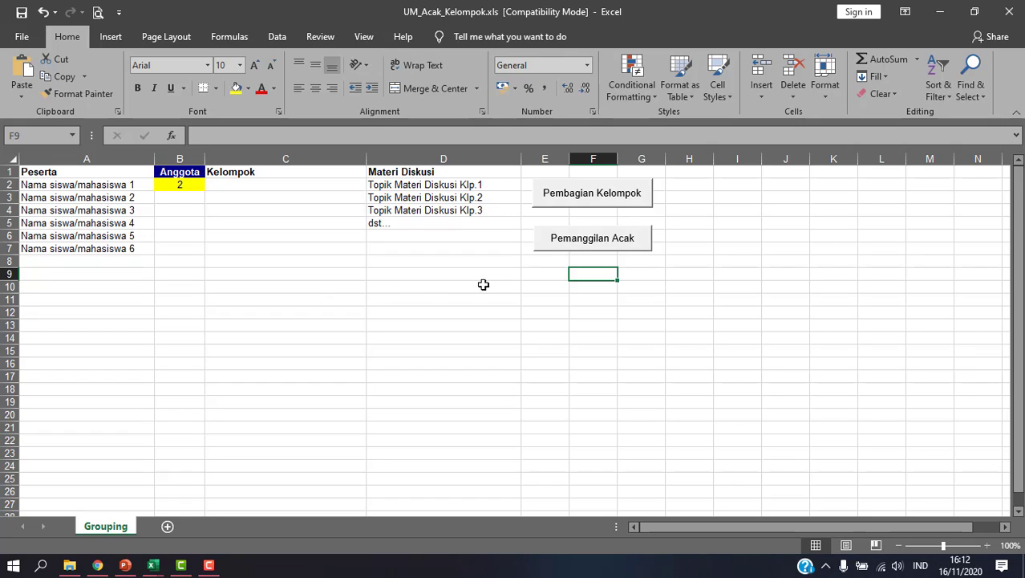
{"action": "left_click", "coordinate": [533, 289]}
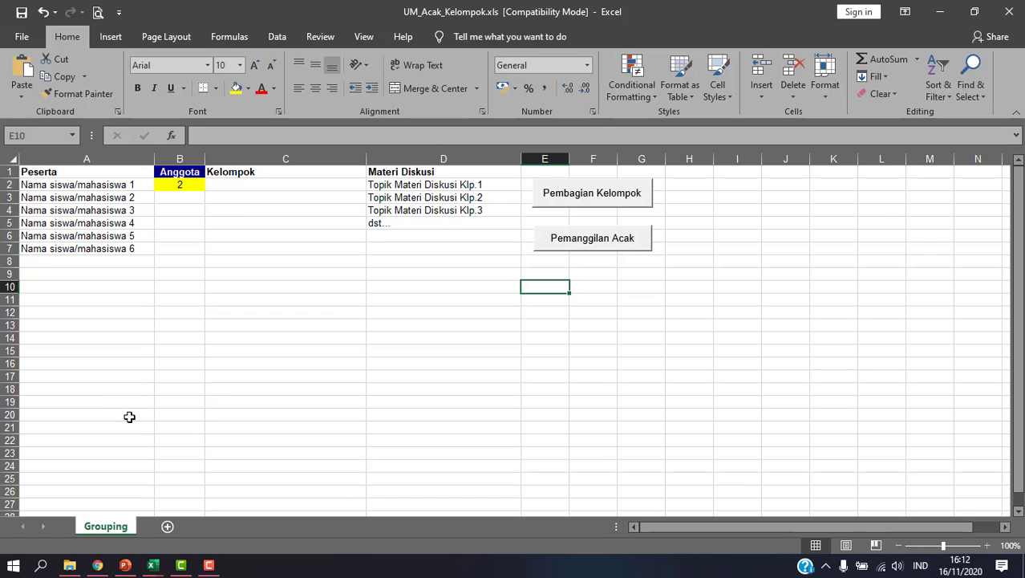
Step: Copy the 29 student names from column C of the Nilai sheet, then select Grouping cell A2
{"action": "left_click_drag", "start_coordinate": [64, 287], "coordinate": [65, 188]}
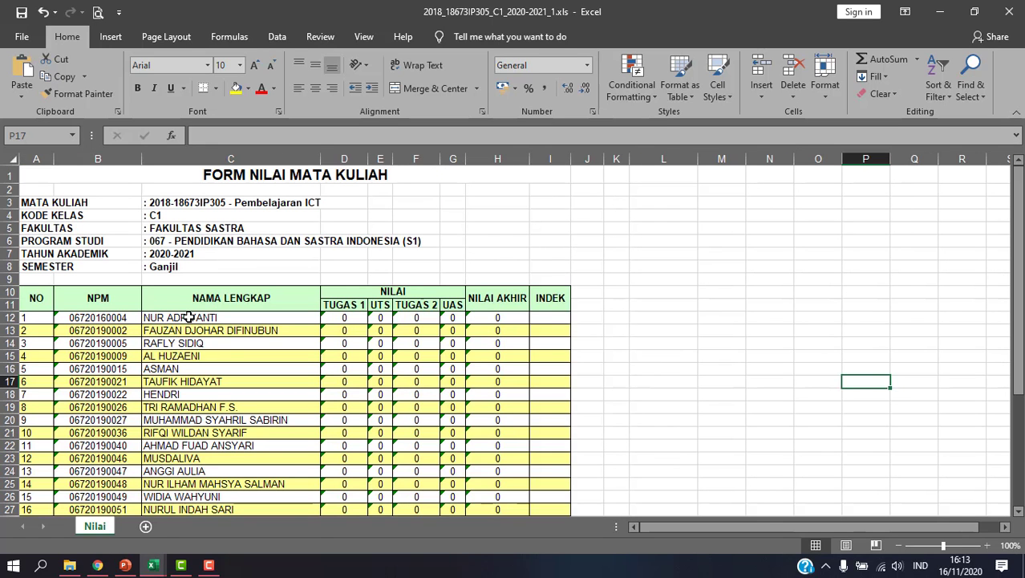
{"action": "left_click", "coordinate": [187, 318]}
{"action": "key", "text": "ctrl+shift+Down"}
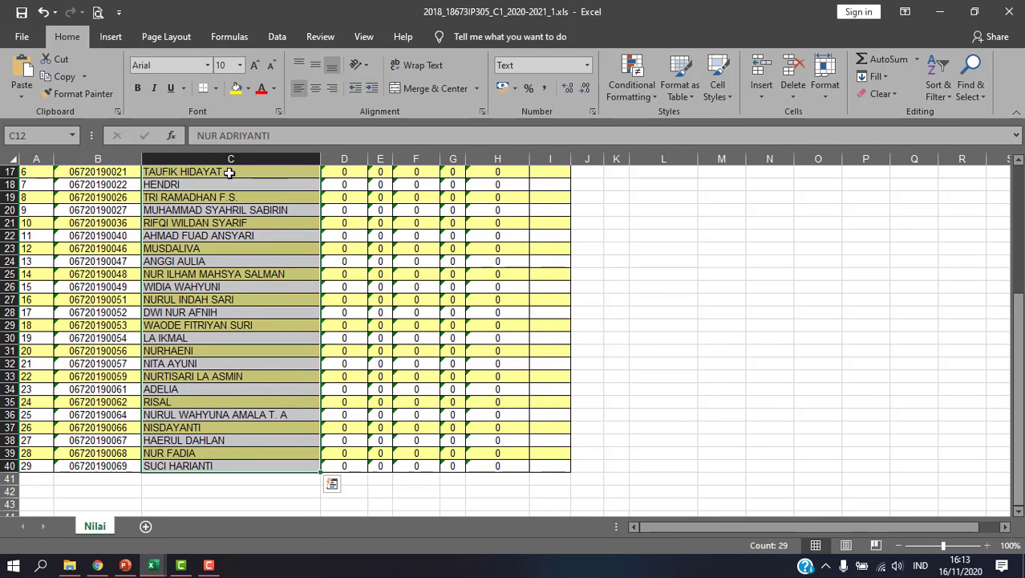
{"action": "right_click", "coordinate": [230, 173]}
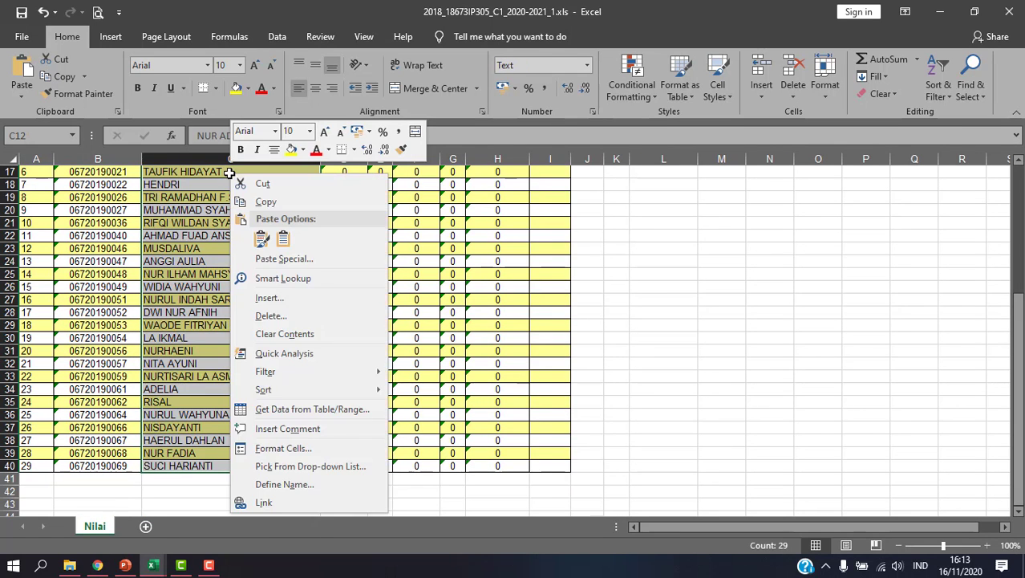
{"action": "left_click", "coordinate": [265, 203]}
{"action": "scroll", "coordinate": [254, 205], "scroll_direction": "up", "scroll_amount": 3}
{"action": "scroll", "coordinate": [253, 205], "scroll_direction": "up", "scroll_amount": 3}
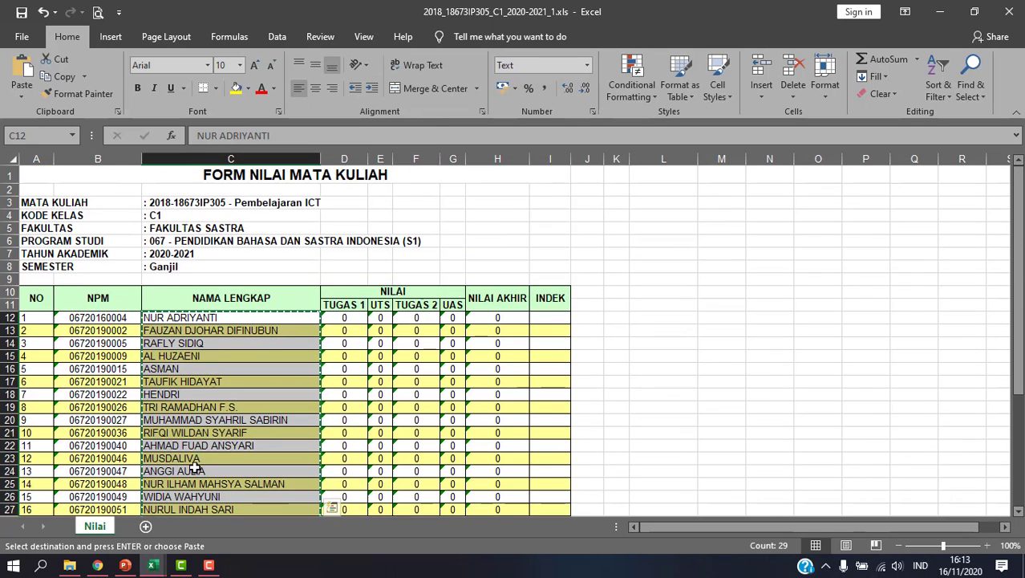
{"action": "key", "text": "ctrl+Tab"}
{"action": "left_click", "coordinate": [63, 182]}
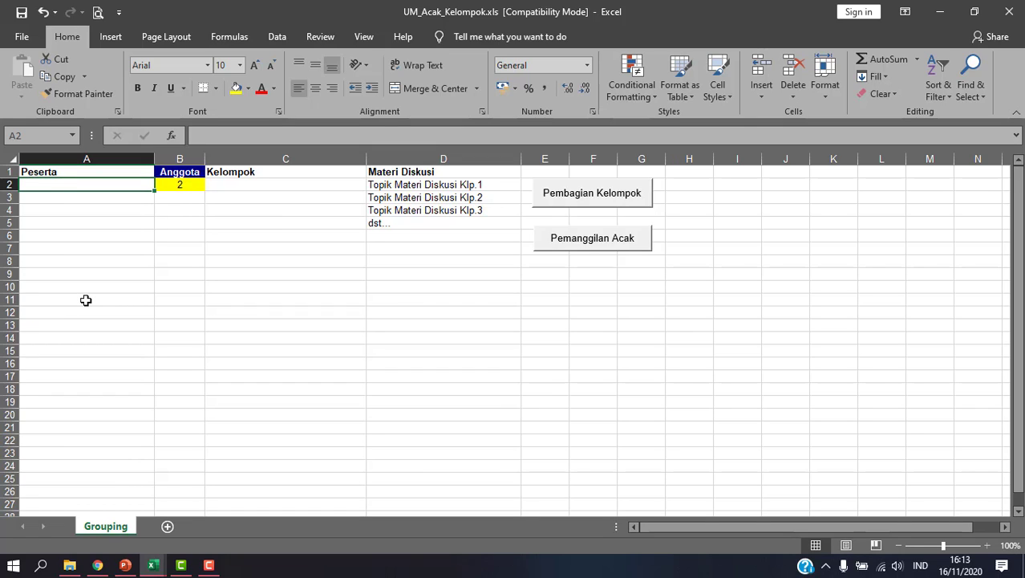
Step: Paste the student names as values into the Peserta column starting at A2
{"action": "right_click", "coordinate": [35, 184]}
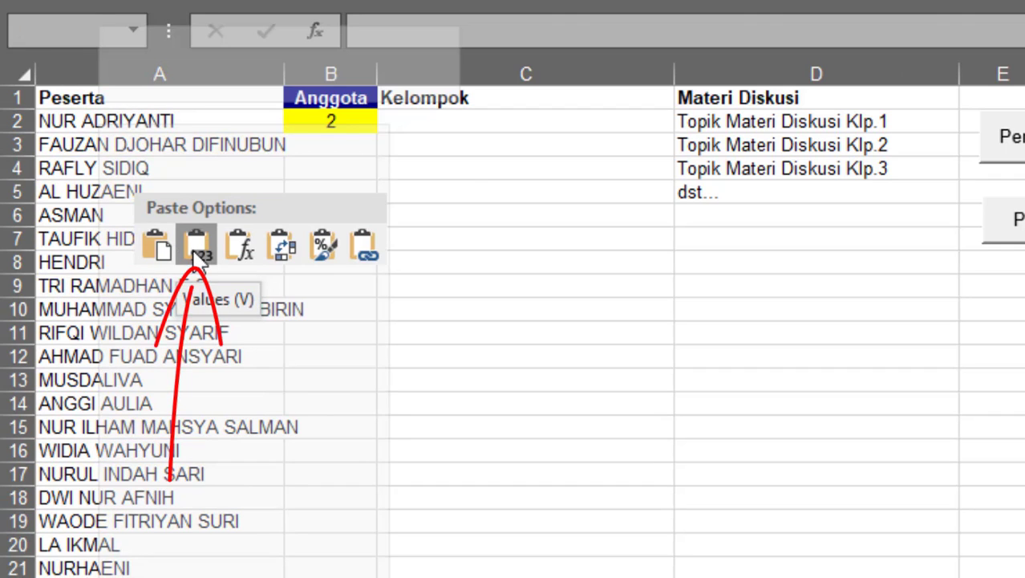
{"action": "left_click", "coordinate": [195, 254]}
{"action": "left_click", "coordinate": [243, 392]}
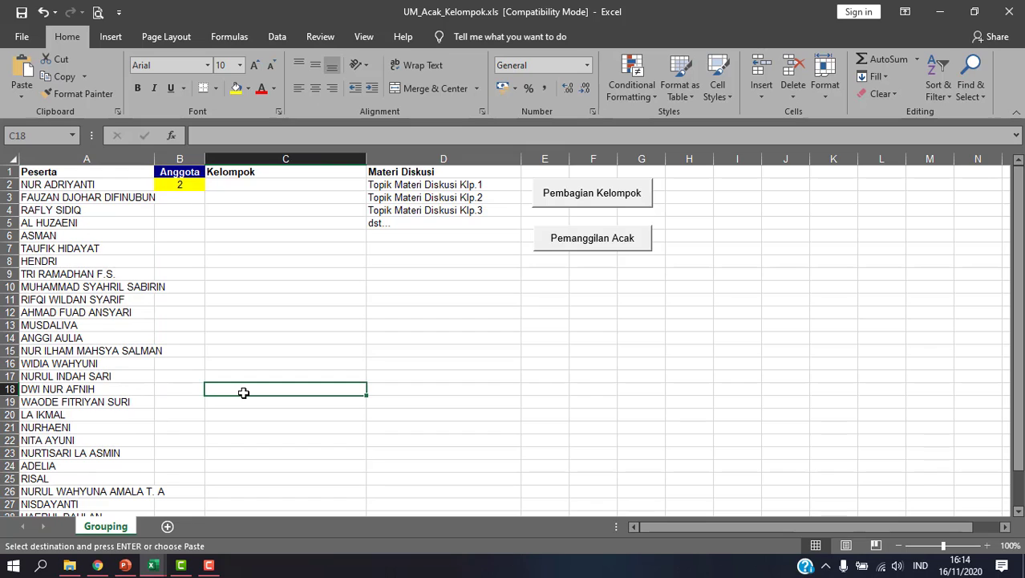
Step: Enter 5 as the Anggota group size in cell B2
{"action": "left_click", "coordinate": [182, 159]}
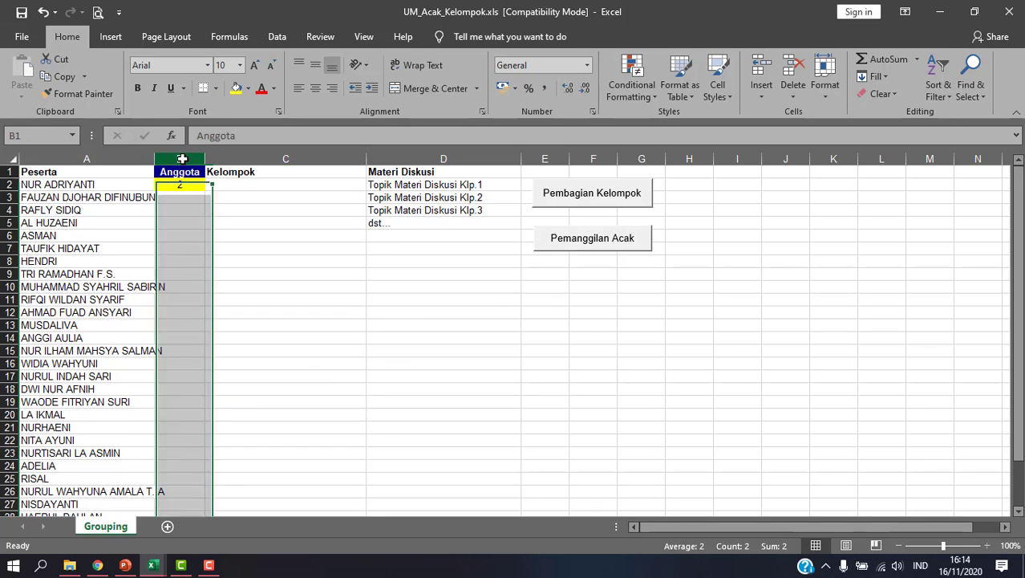
{"action": "left_click", "coordinate": [183, 187]}
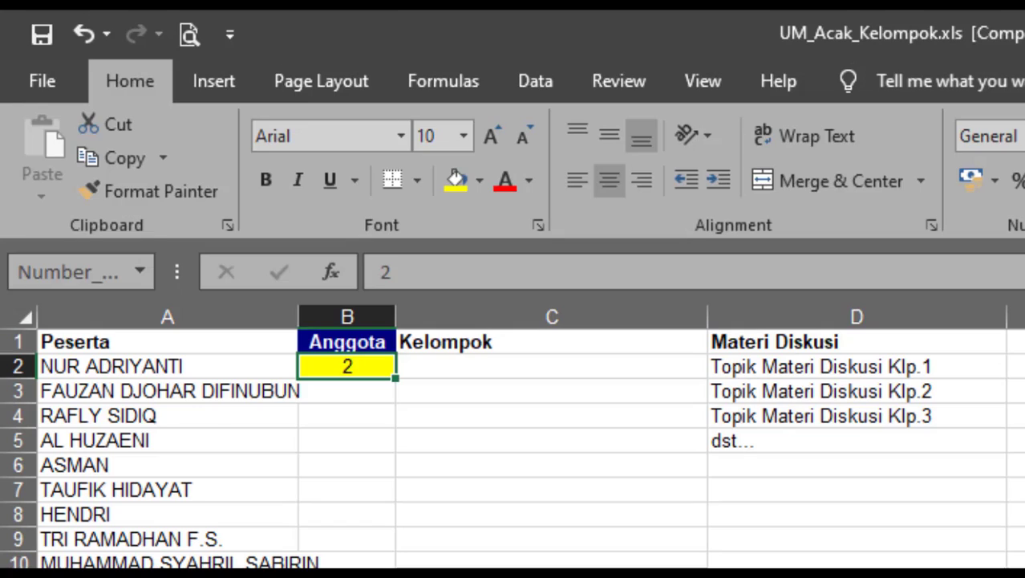
{"action": "type", "text": "5"}
{"action": "key", "text": "Return"}
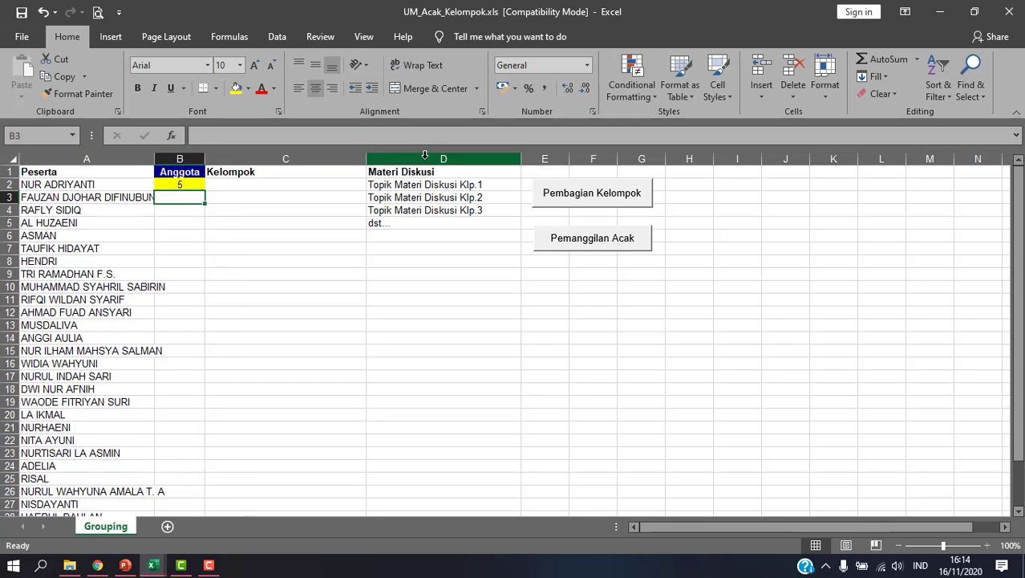
{"action": "left_click", "coordinate": [425, 155]}
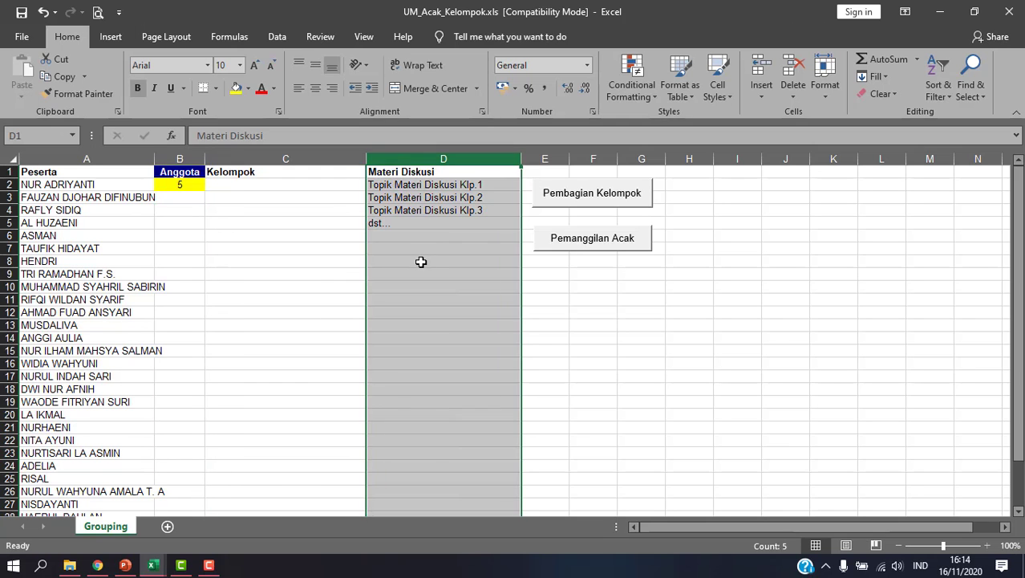
{"action": "left_click", "coordinate": [417, 248]}
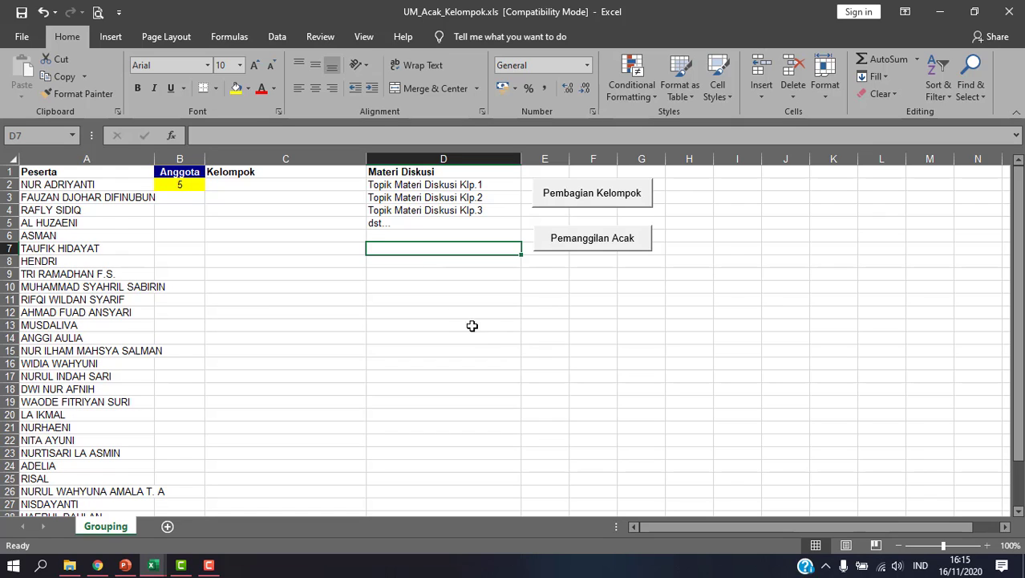
Step: Run the Pembagian Kelompok macro and review the six random groups of five
{"action": "left_click", "coordinate": [536, 311]}
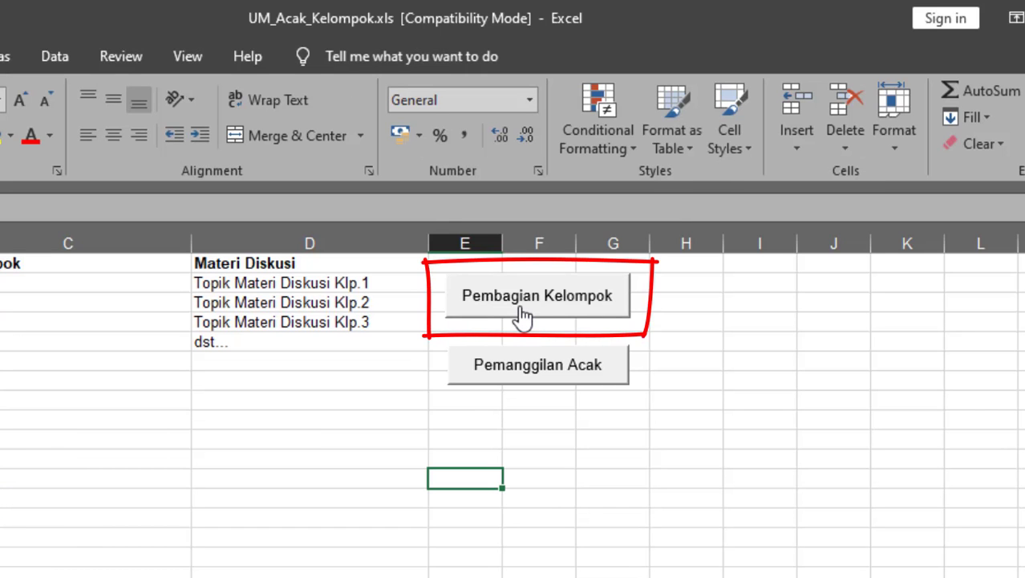
{"action": "left_click", "coordinate": [521, 316]}
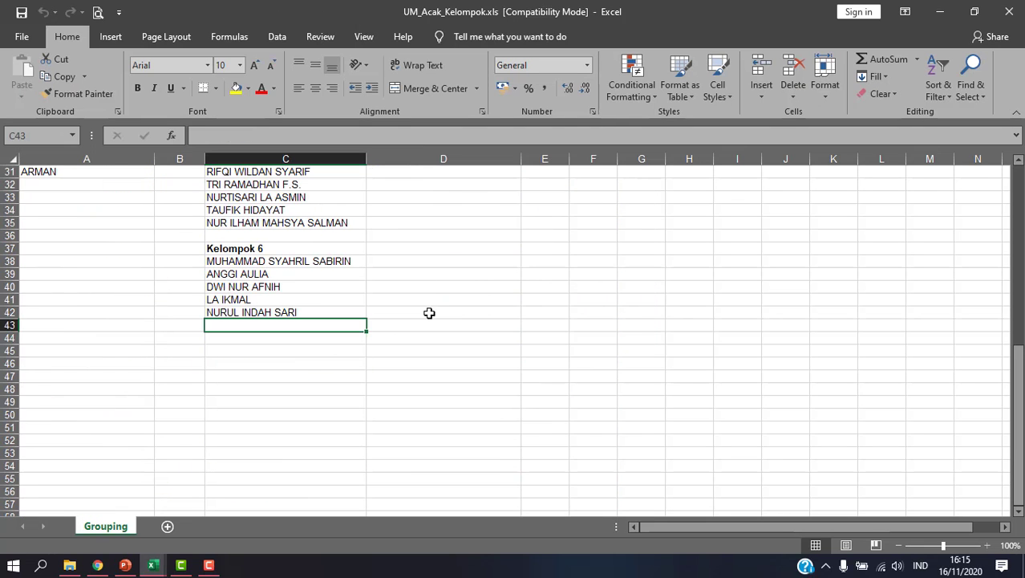
{"action": "scroll", "coordinate": [396, 390], "scroll_direction": "up", "scroll_amount": 1}
{"action": "scroll", "coordinate": [396, 391], "scroll_direction": "up", "scroll_amount": 3}
{"action": "scroll", "coordinate": [397, 391], "scroll_direction": "up", "scroll_amount": 4}
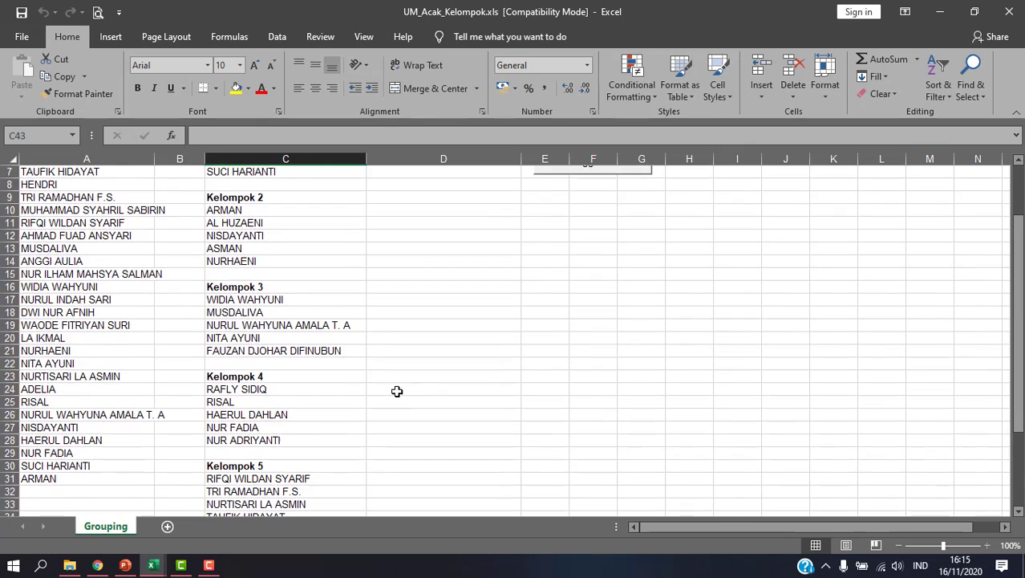
{"action": "scroll", "coordinate": [397, 391], "scroll_direction": "up", "scroll_amount": 2}
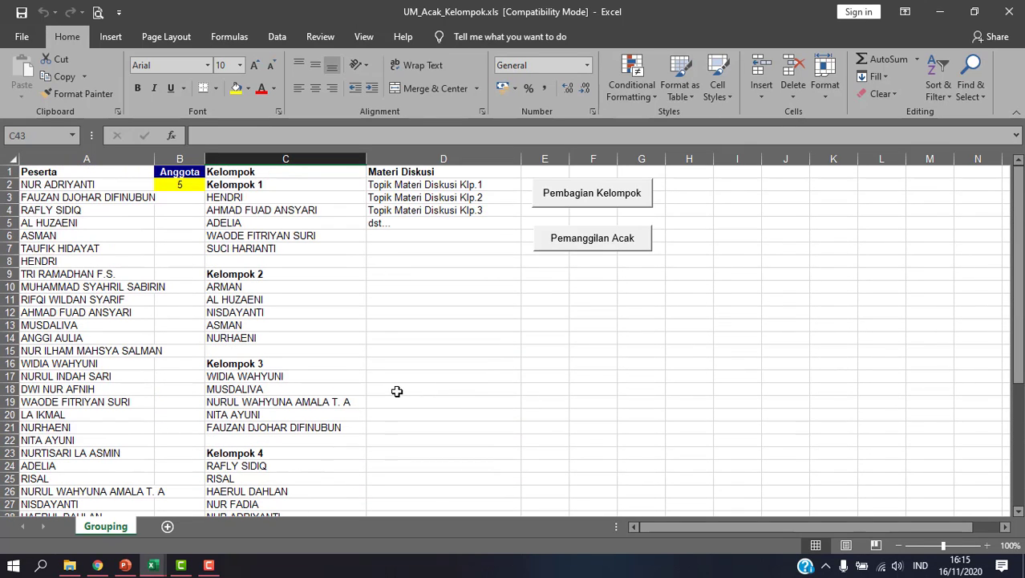
{"action": "scroll", "coordinate": [354, 365], "scroll_direction": "down", "scroll_amount": 6}
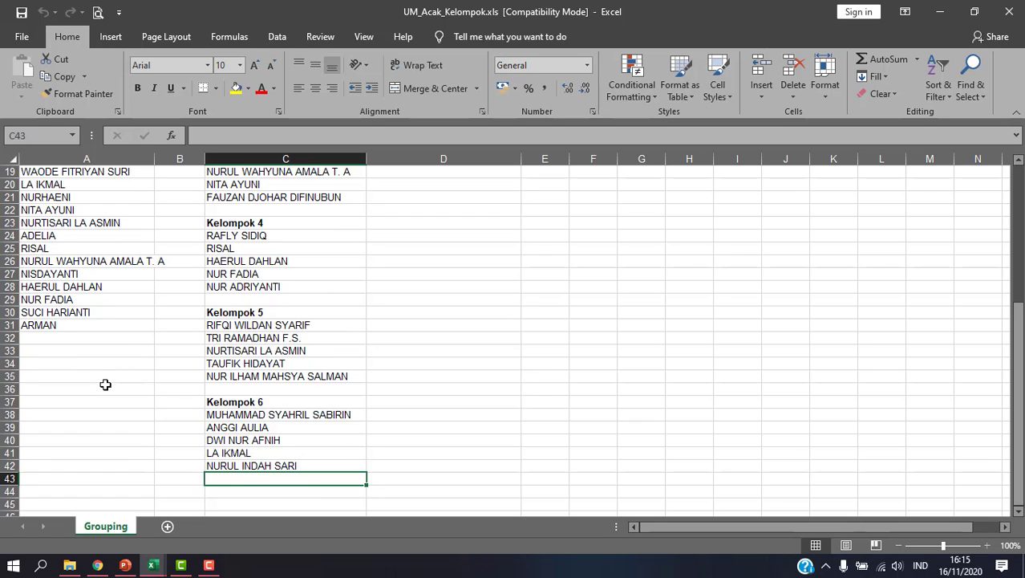
{"action": "scroll", "coordinate": [105, 383], "scroll_direction": "up", "scroll_amount": 2}
{"action": "scroll", "coordinate": [93, 373], "scroll_direction": "up", "scroll_amount": 4}
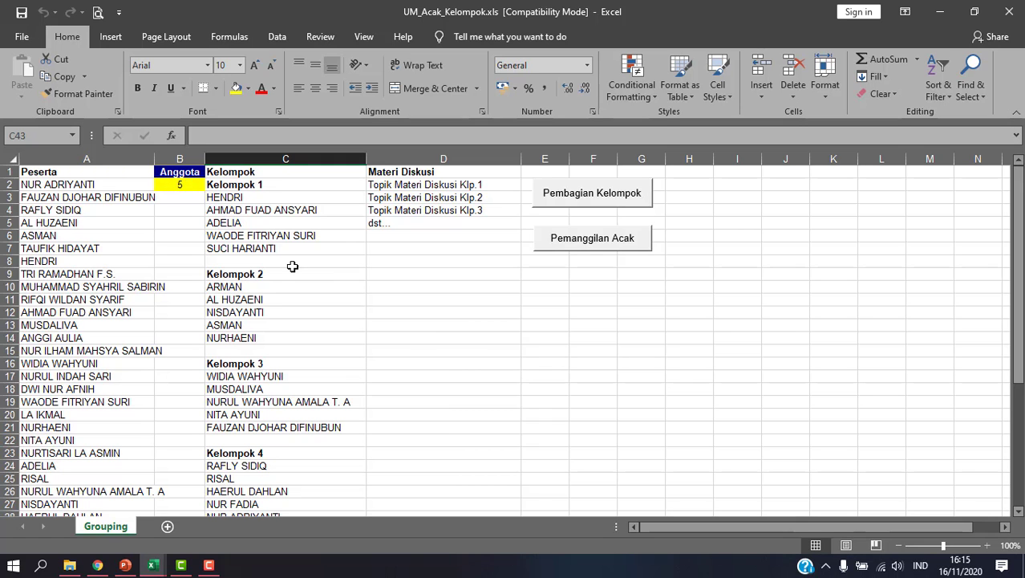
{"action": "scroll", "coordinate": [400, 403], "scroll_direction": "down", "scroll_amount": 1}
{"action": "scroll", "coordinate": [401, 403], "scroll_direction": "down", "scroll_amount": 4}
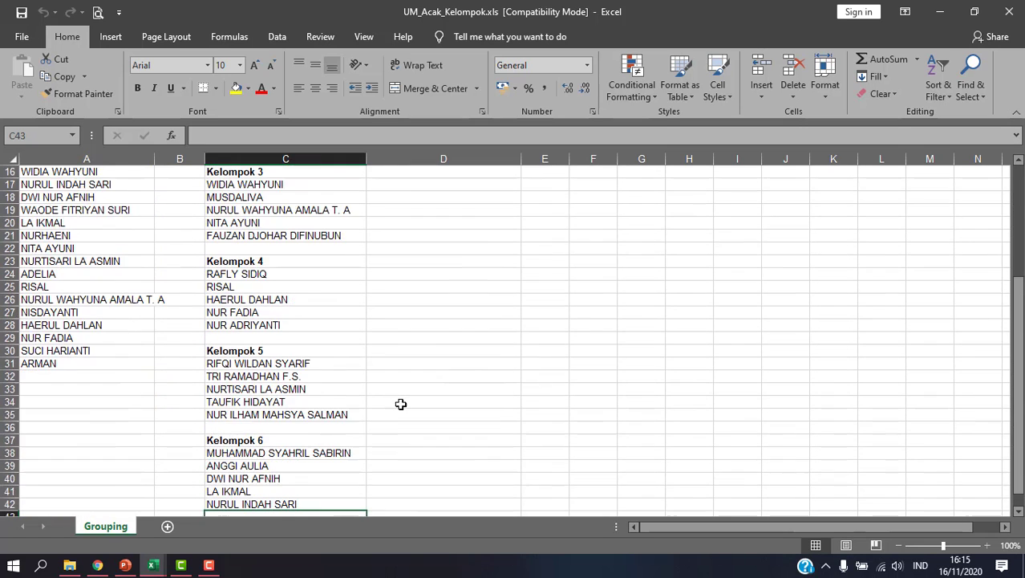
{"action": "scroll", "coordinate": [398, 420], "scroll_direction": "down", "scroll_amount": 2}
{"action": "scroll", "coordinate": [397, 421], "scroll_direction": "up", "scroll_amount": 5}
{"action": "scroll", "coordinate": [398, 420], "scroll_direction": "up", "scroll_amount": 2}
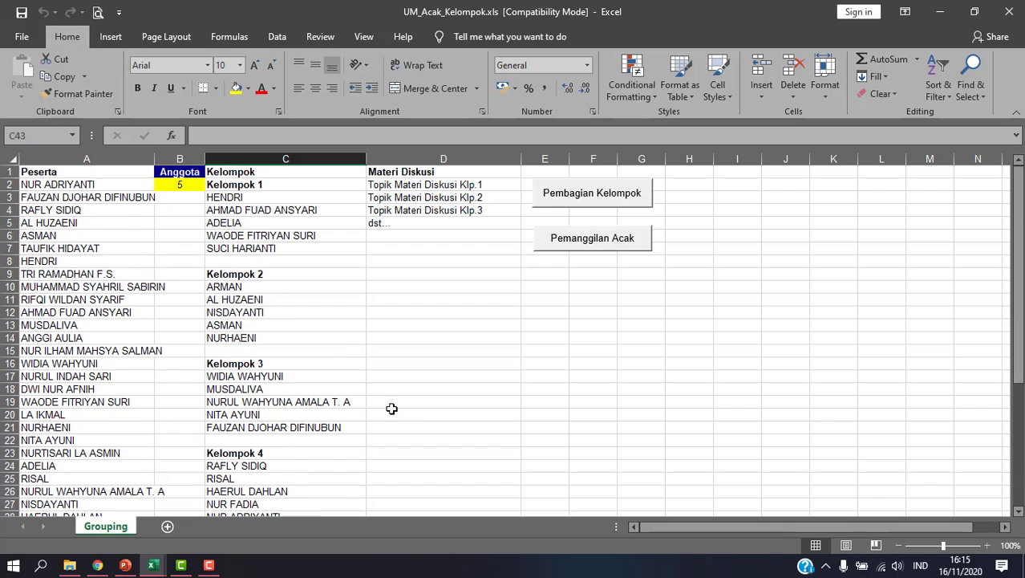
Step: Set group size to 10 in B2 and run Pembagian Kelompok three times to reshuffle
{"action": "left_click", "coordinate": [185, 185]}
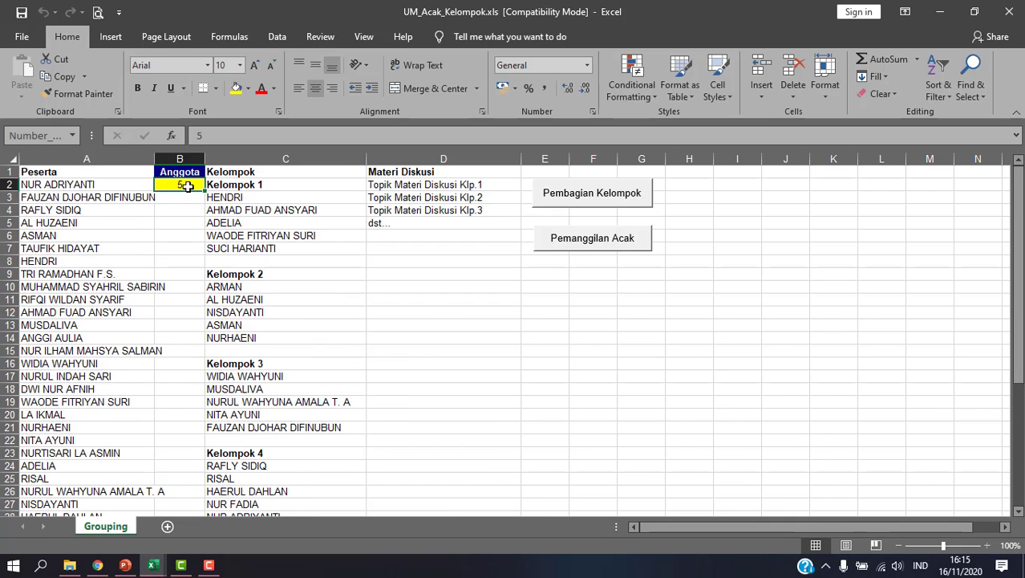
{"action": "type", "text": "10"}
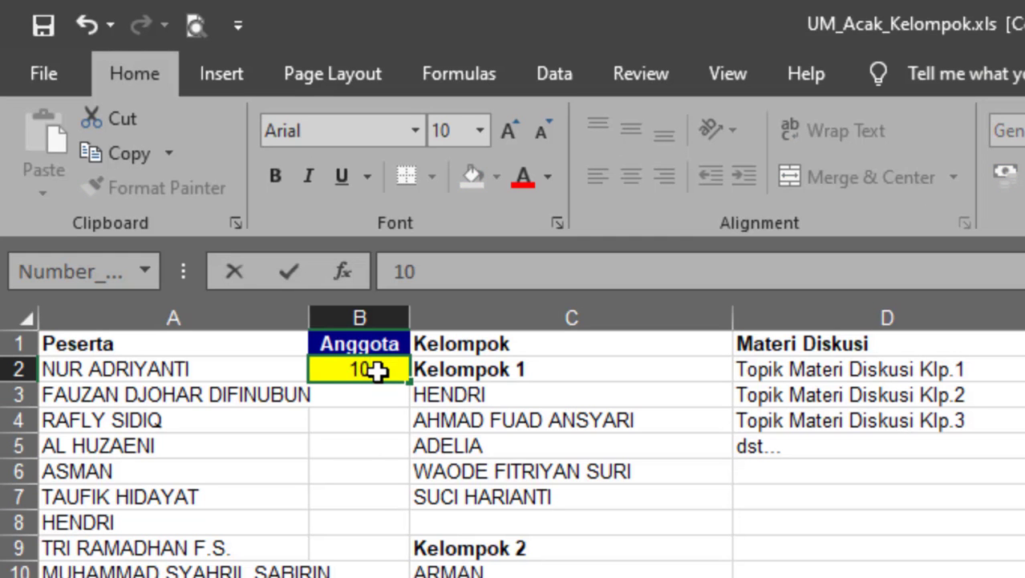
{"action": "left_click", "coordinate": [322, 363]}
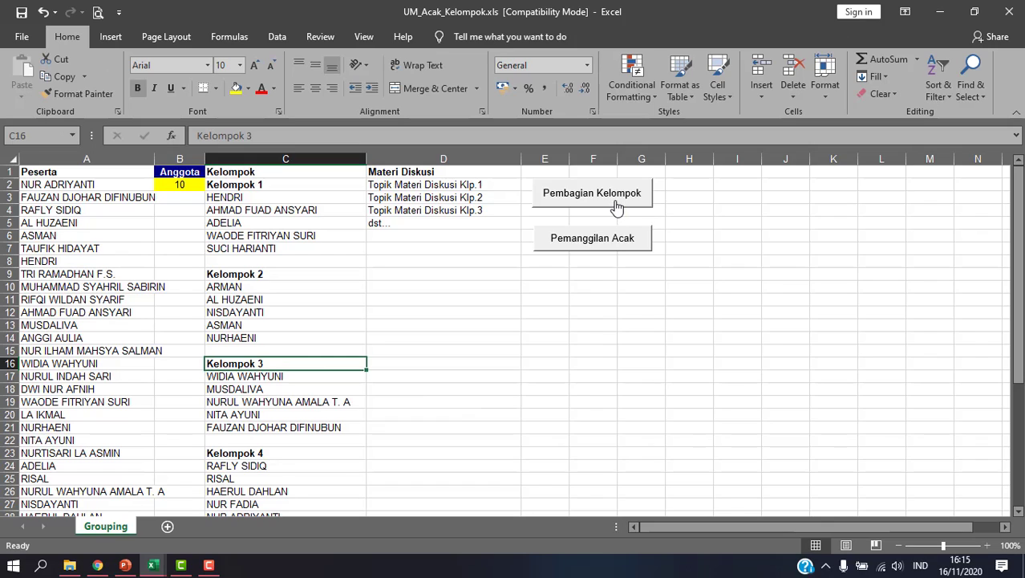
{"action": "left_click", "coordinate": [616, 207]}
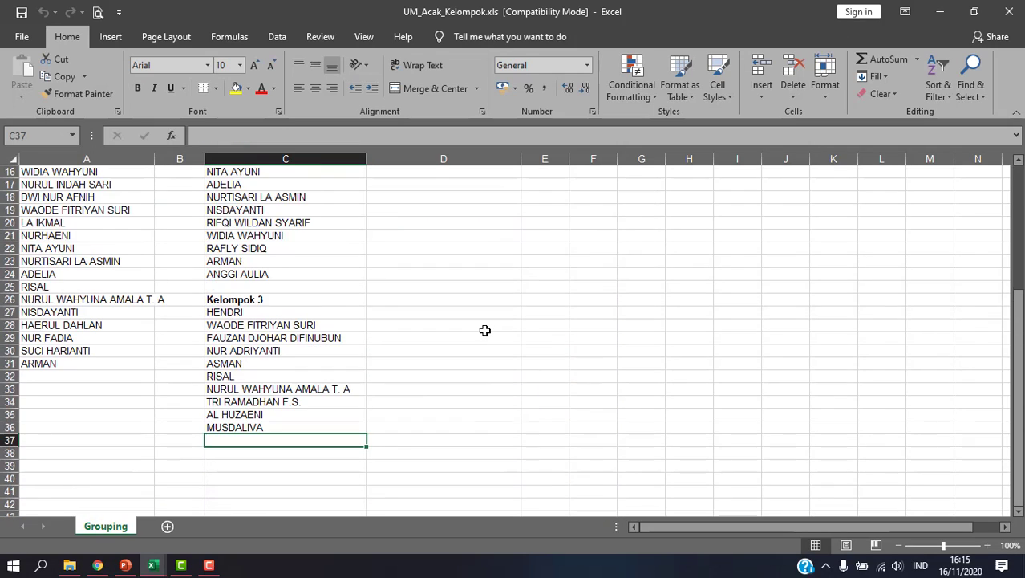
{"action": "scroll", "coordinate": [484, 330], "scroll_direction": "up", "scroll_amount": 5}
{"action": "scroll", "coordinate": [328, 321], "scroll_direction": "down", "scroll_amount": 2}
{"action": "scroll", "coordinate": [309, 299], "scroll_direction": "up", "scroll_amount": 2}
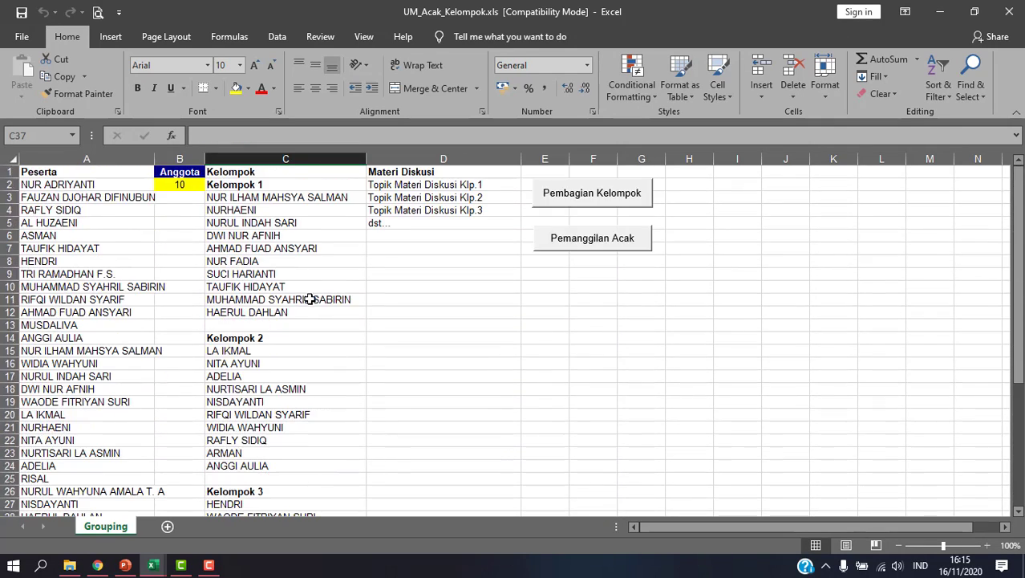
{"action": "left_click", "coordinate": [567, 204]}
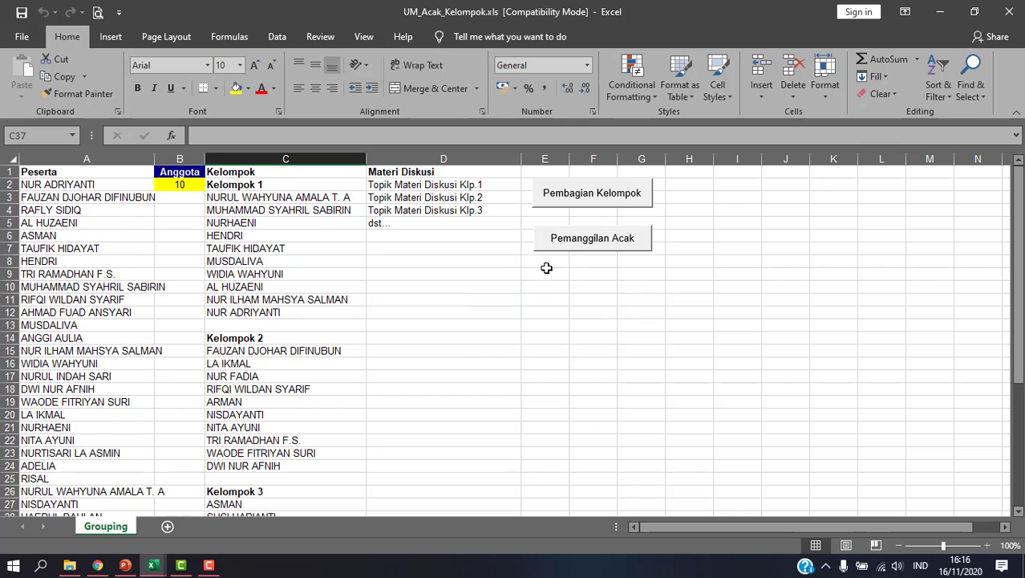
{"action": "left_click", "coordinate": [555, 204]}
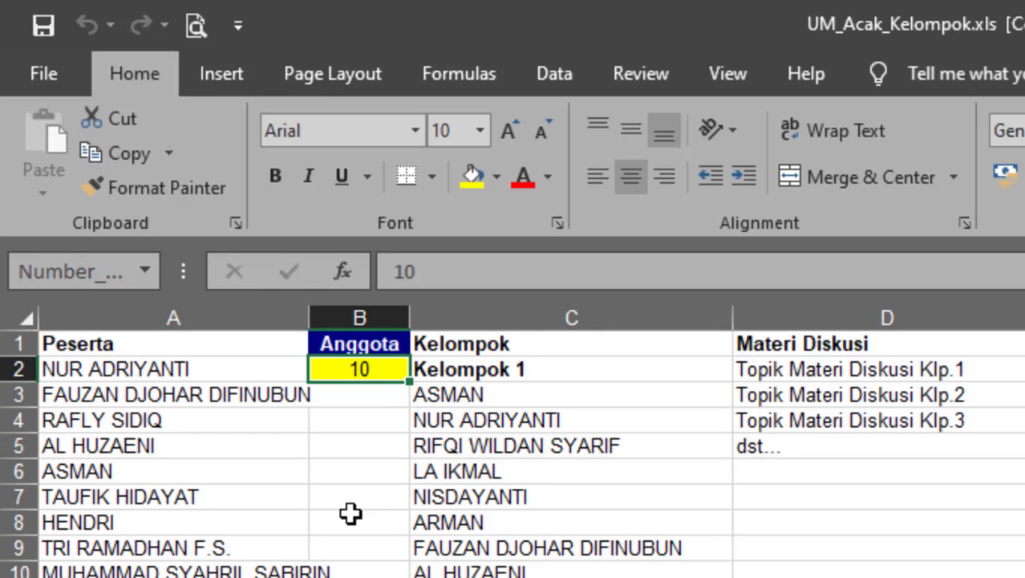
{"action": "type", "text": "7"}
{"action": "key", "text": "Return"}
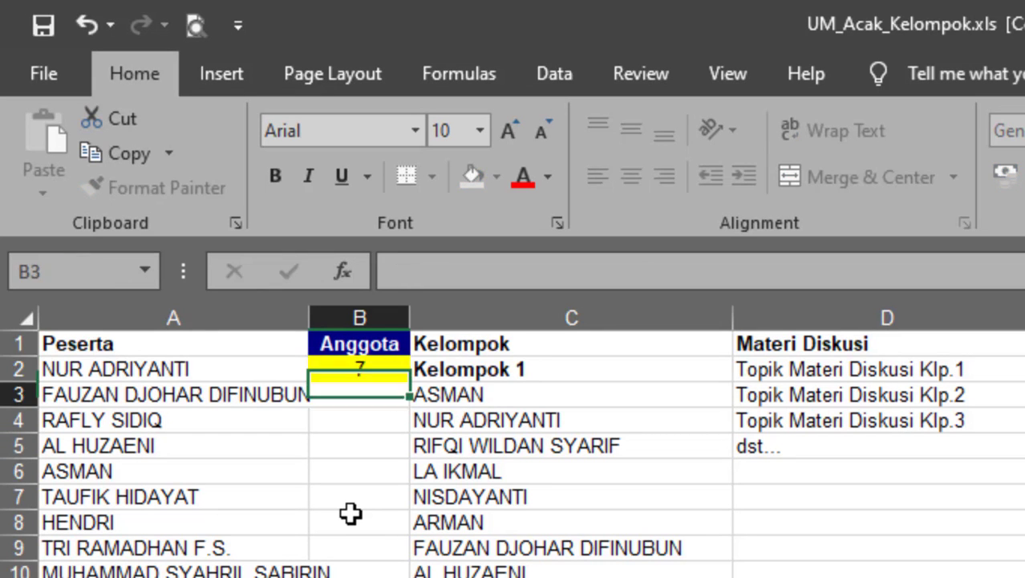
{"action": "left_click", "coordinate": [604, 205]}
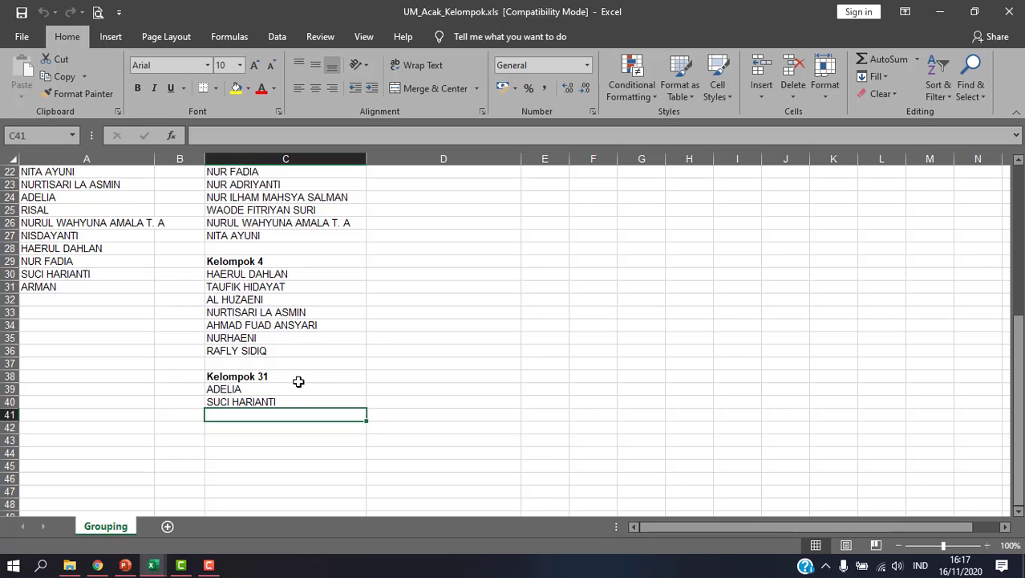
{"action": "left_click_drag", "start_coordinate": [295, 394], "coordinate": [295, 402]}
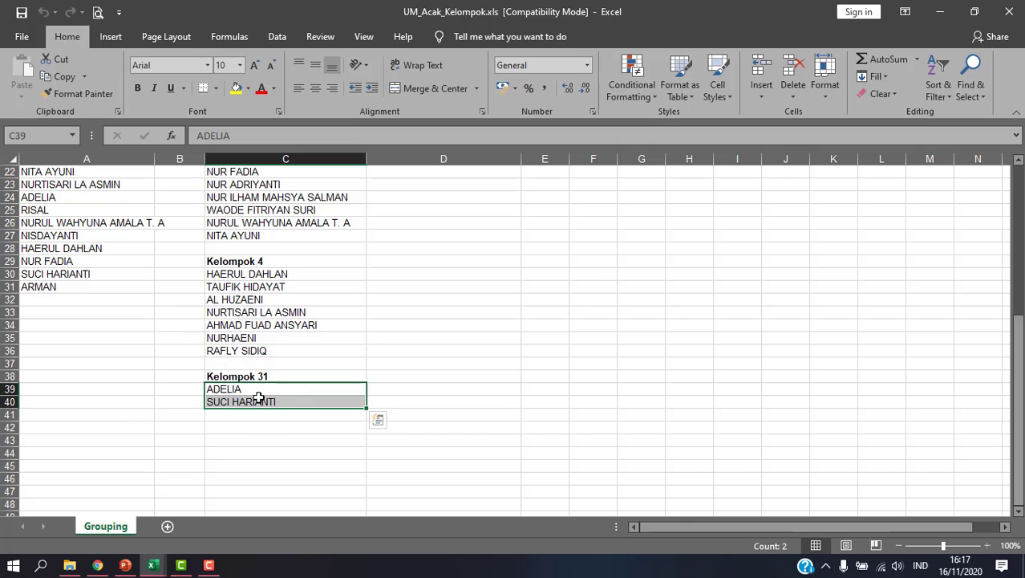
{"action": "scroll", "coordinate": [264, 401], "scroll_direction": "up", "scroll_amount": 7}
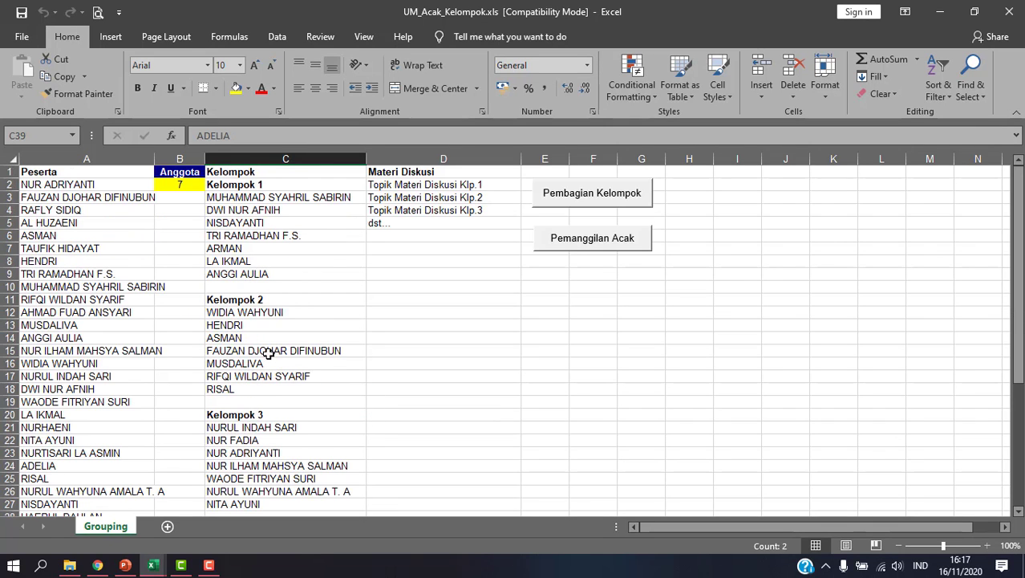
{"action": "scroll", "coordinate": [267, 384], "scroll_direction": "down", "scroll_amount": 3}
{"action": "scroll", "coordinate": [266, 383], "scroll_direction": "down", "scroll_amount": 4}
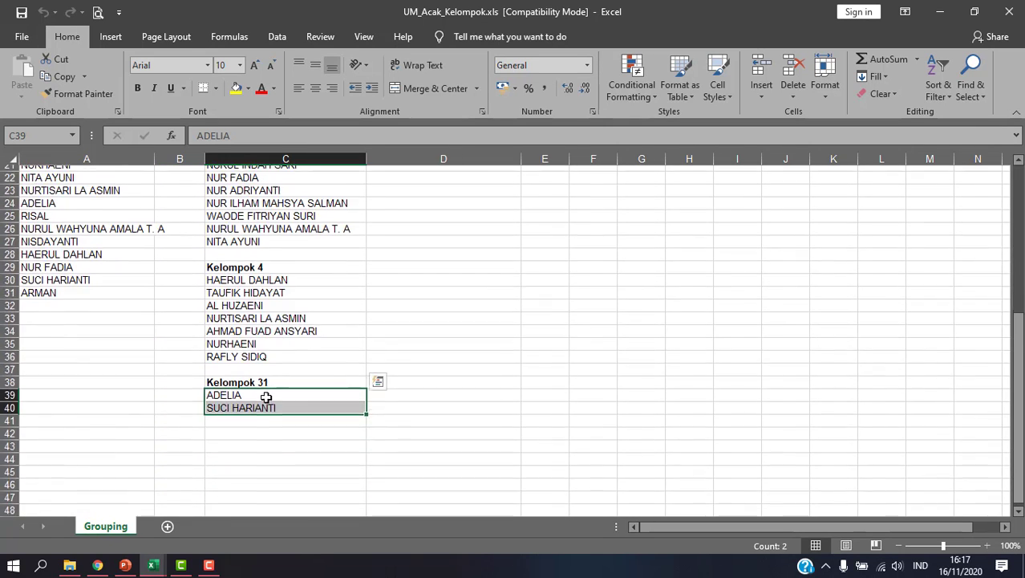
{"action": "scroll", "coordinate": [265, 396], "scroll_direction": "down", "scroll_amount": 1}
{"action": "scroll", "coordinate": [269, 426], "scroll_direction": "up", "scroll_amount": 1}
Step: Move ADELIA from the leftover group into cell C10 at the end of Kelompok 1
{"action": "left_click", "coordinate": [239, 390]}
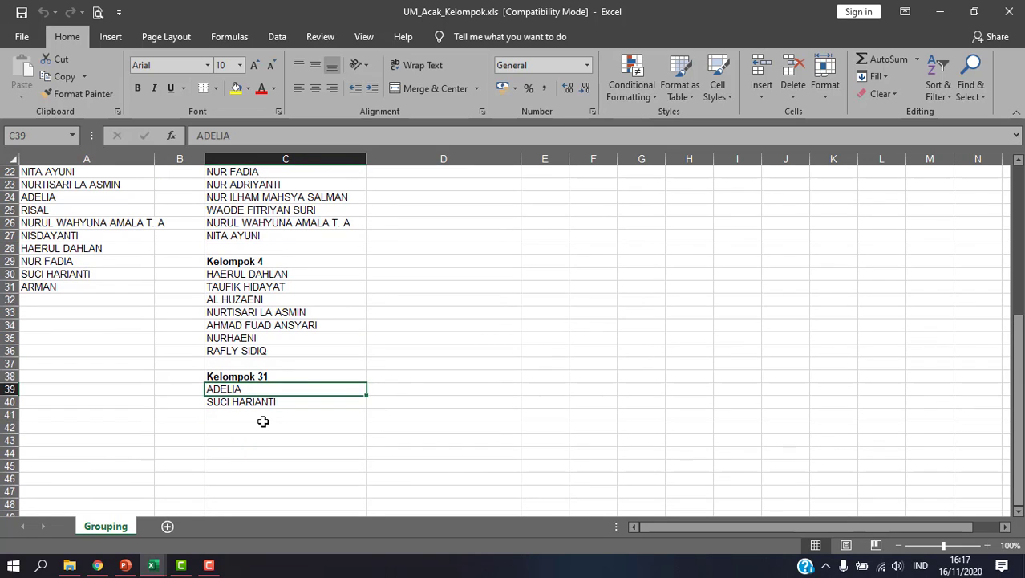
{"action": "key", "text": "ctrl+c"}
{"action": "scroll", "coordinate": [260, 413], "scroll_direction": "up", "scroll_amount": 7}
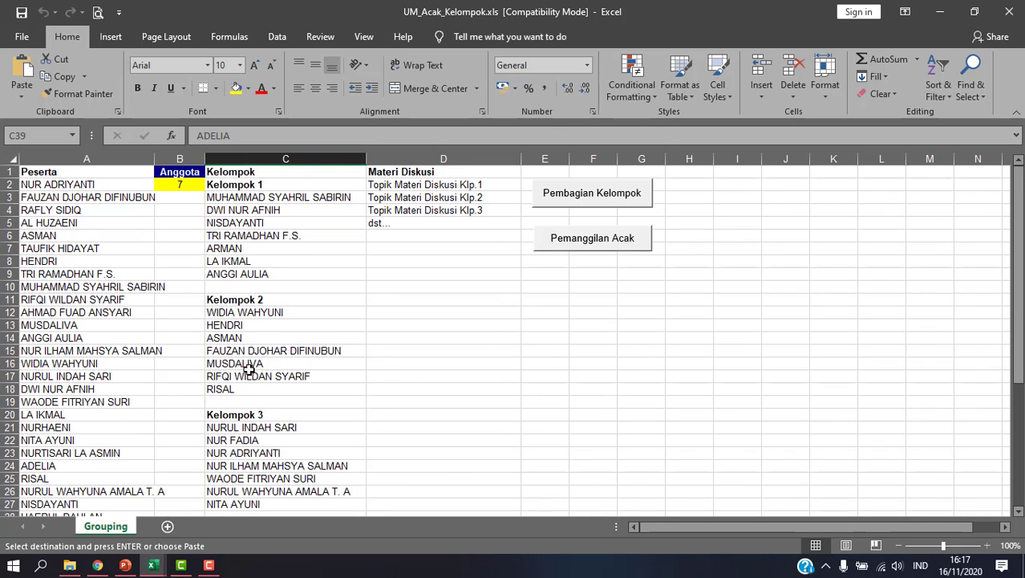
{"action": "left_click", "coordinate": [238, 287]}
{"action": "key", "text": "Return"}
{"action": "scroll", "coordinate": [271, 389], "scroll_direction": "down", "scroll_amount": 4}
{"action": "scroll", "coordinate": [277, 389], "scroll_direction": "down", "scroll_amount": 5}
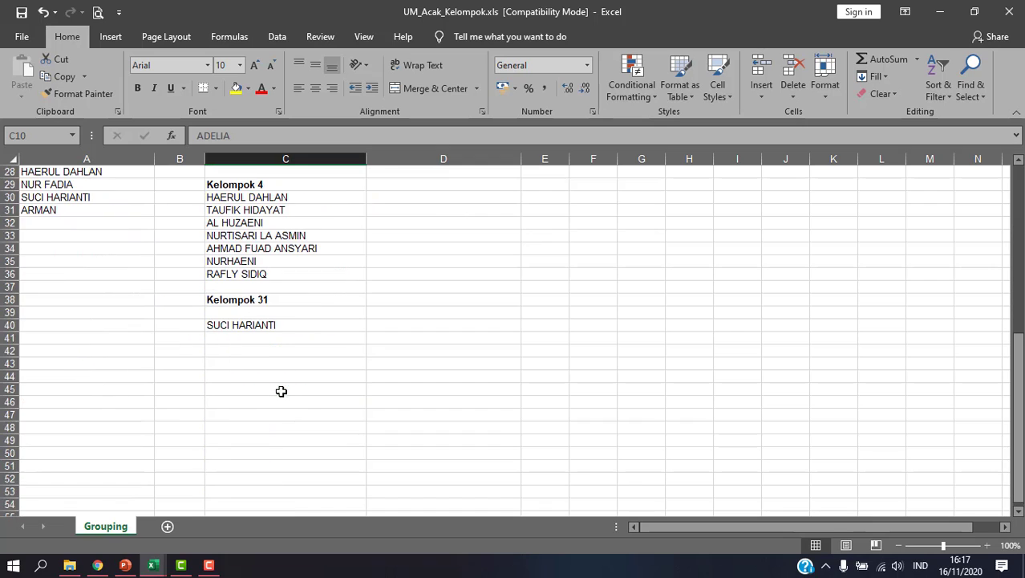
{"action": "left_click", "coordinate": [252, 326]}
{"action": "key", "text": "ctrl+x"}
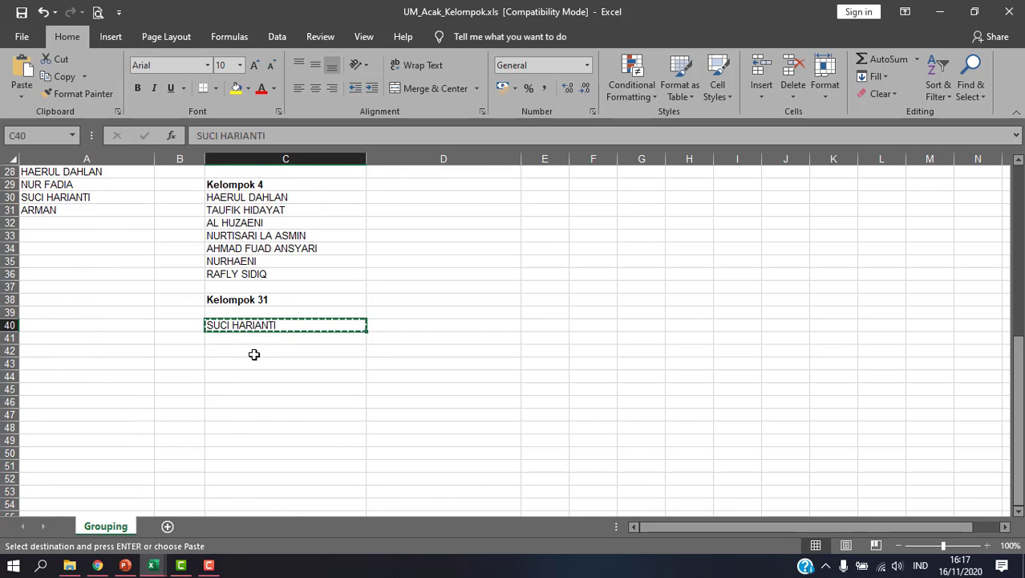
{"action": "scroll", "coordinate": [253, 352], "scroll_direction": "up", "scroll_amount": 5}
{"action": "scroll", "coordinate": [253, 352], "scroll_direction": "up", "scroll_amount": 4}
{"action": "left_click", "coordinate": [243, 404]}
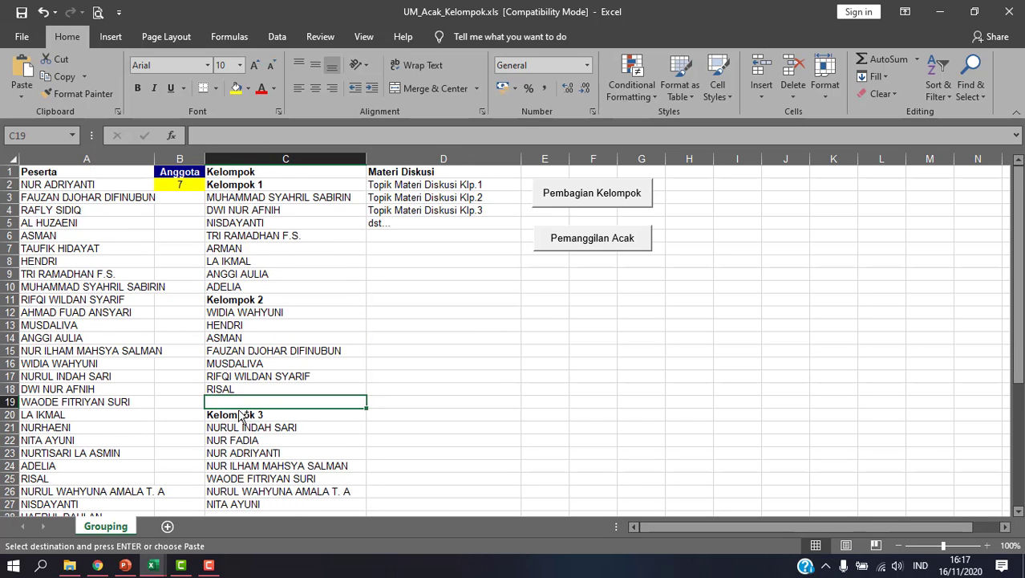
{"action": "key", "text": "Return"}
Step: Delete the leftover Kelompok 31 entry in C38:C40
{"action": "left_click", "coordinate": [435, 415]}
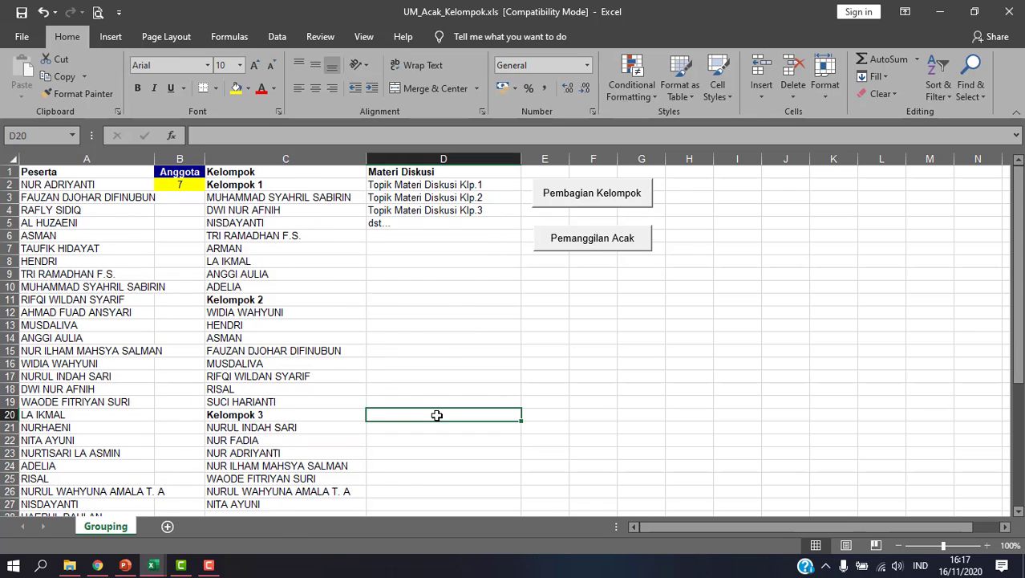
{"action": "scroll", "coordinate": [383, 435], "scroll_direction": "down", "scroll_amount": 5}
{"action": "left_click_drag", "start_coordinate": [239, 478], "coordinate": [251, 446]}
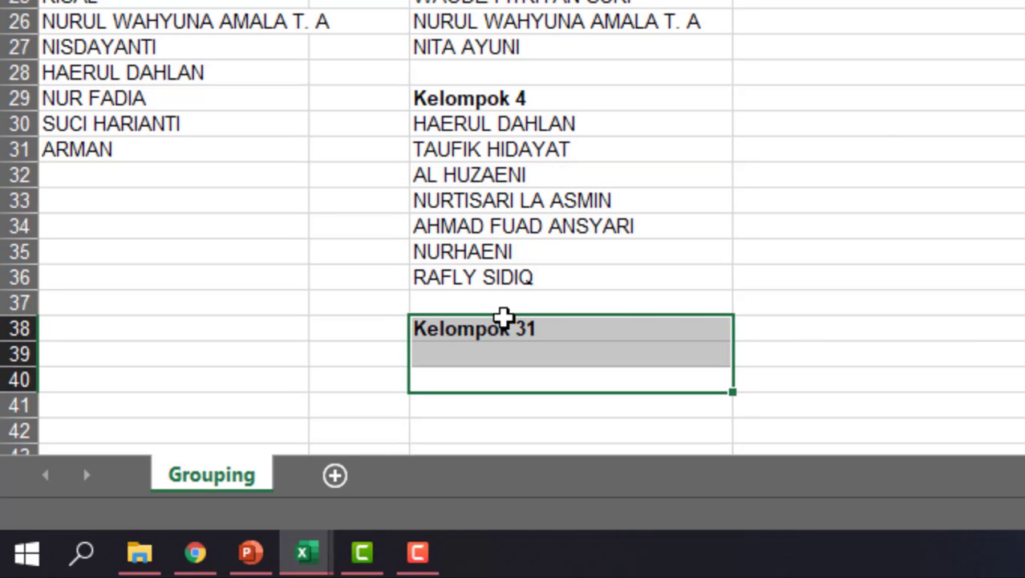
{"action": "key", "text": "Delete"}
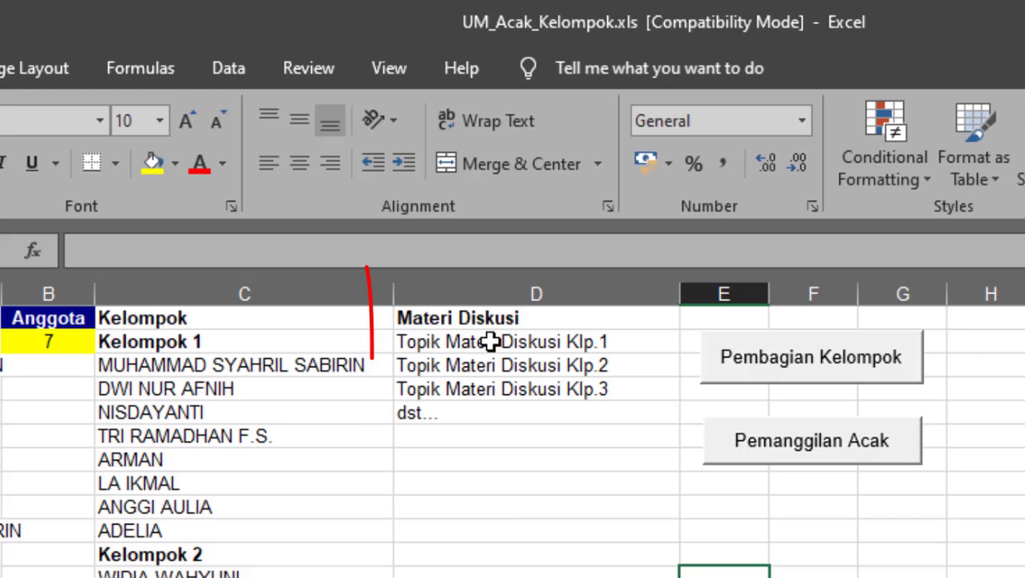
Step: Check topics Klp.1–3 in D2:D4, then replace the dst... placeholder with 'Topik Materi Diskusi Klp.4'
{"action": "left_click", "coordinate": [418, 184]}
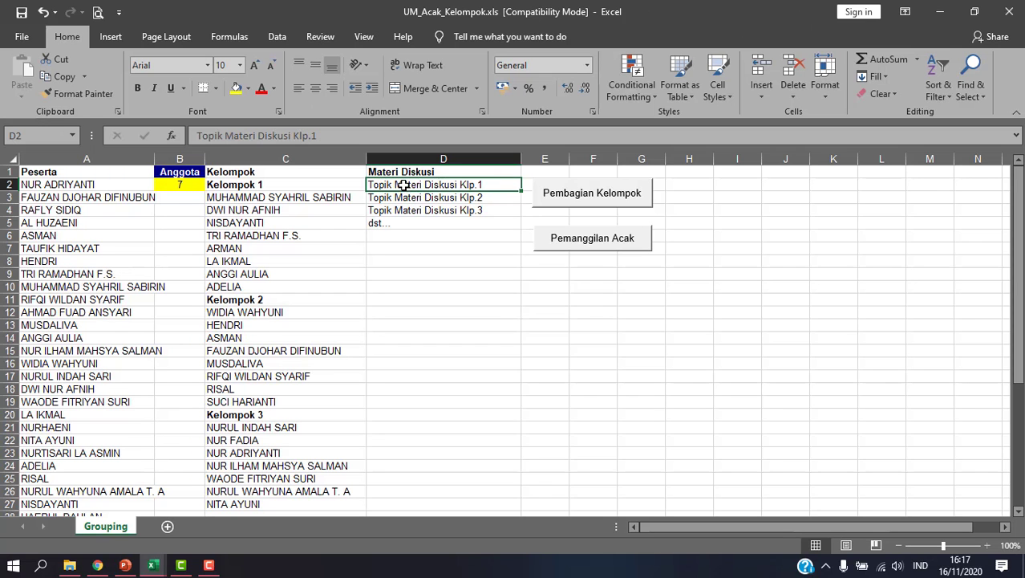
{"action": "left_click", "coordinate": [458, 198]}
{"action": "left_click", "coordinate": [498, 212]}
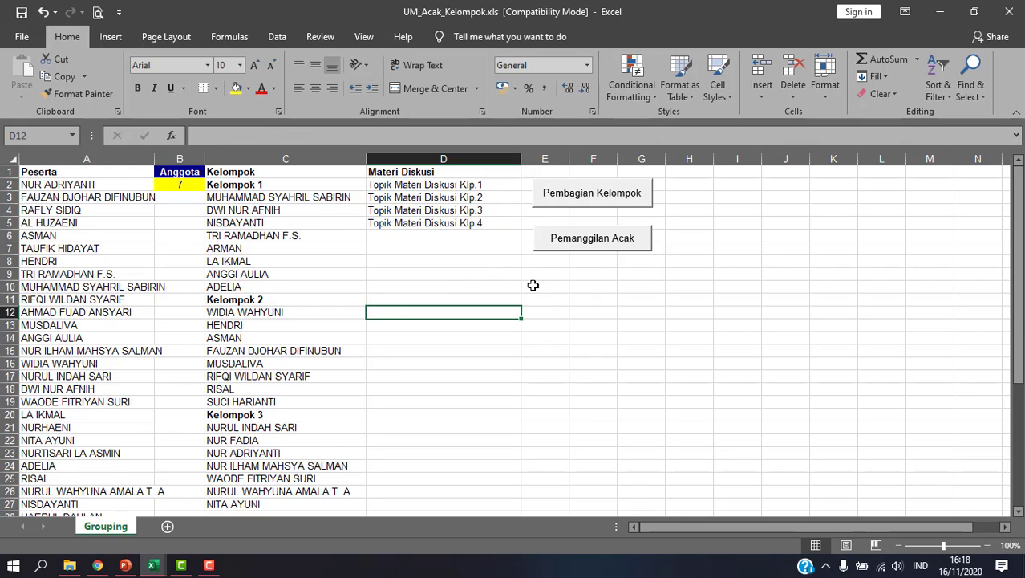
{"action": "left_click", "coordinate": [533, 285]}
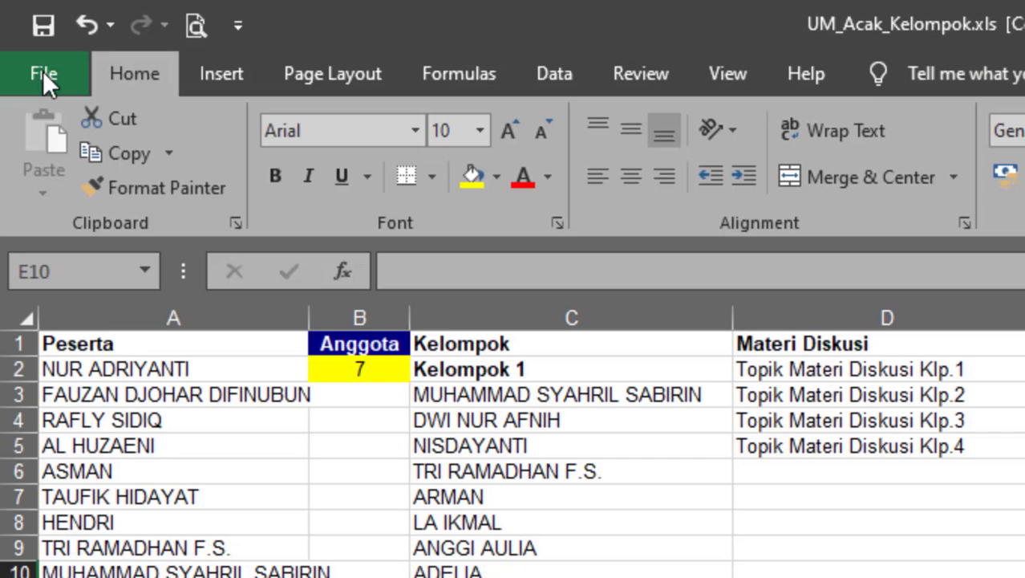
Step: Save the workbook as PDF (*.pdf) named UM_Acak_Kelompok.pdf in the Downloads folder
{"action": "left_click", "coordinate": [22, 37]}
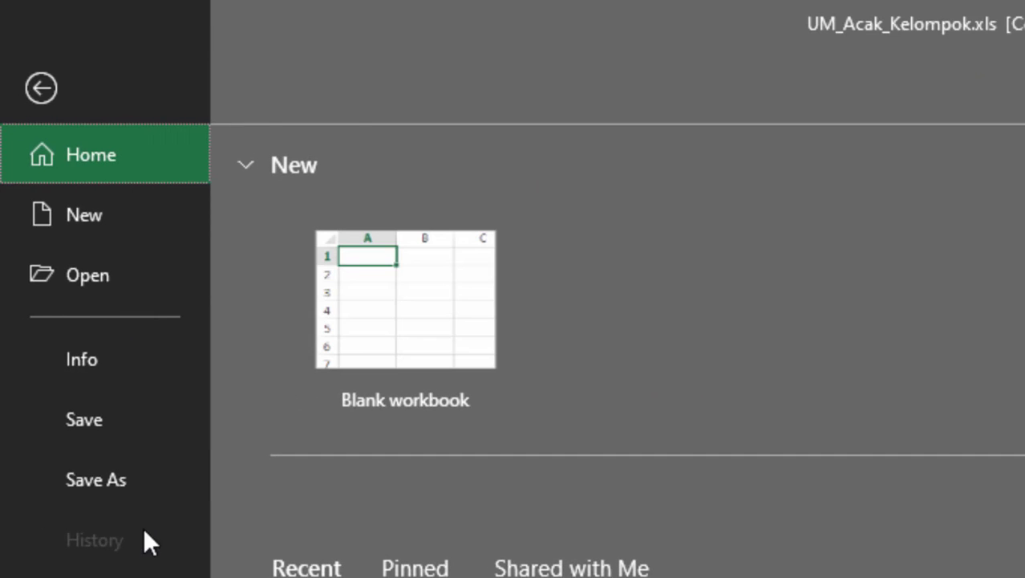
{"action": "left_click", "coordinate": [97, 479]}
{"action": "left_click", "coordinate": [325, 432]}
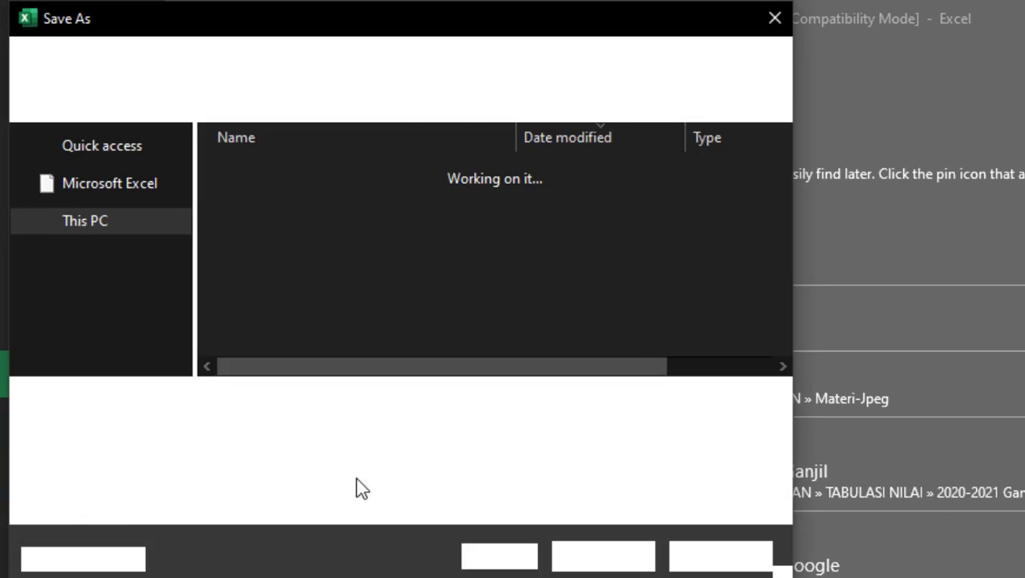
{"action": "left_click", "coordinate": [346, 433]}
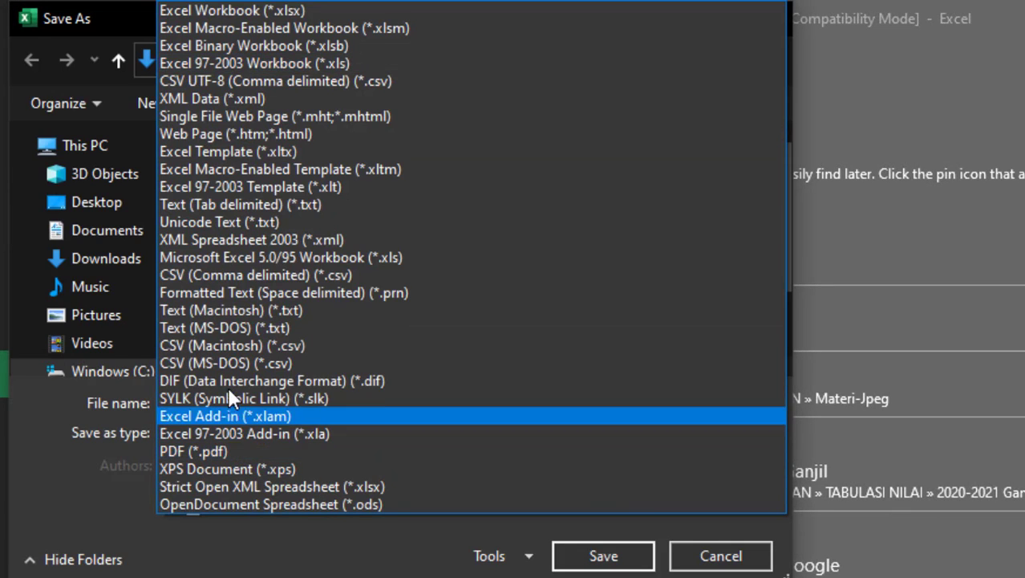
{"action": "left_click", "coordinate": [185, 513]}
{"action": "left_click", "coordinate": [399, 416]}
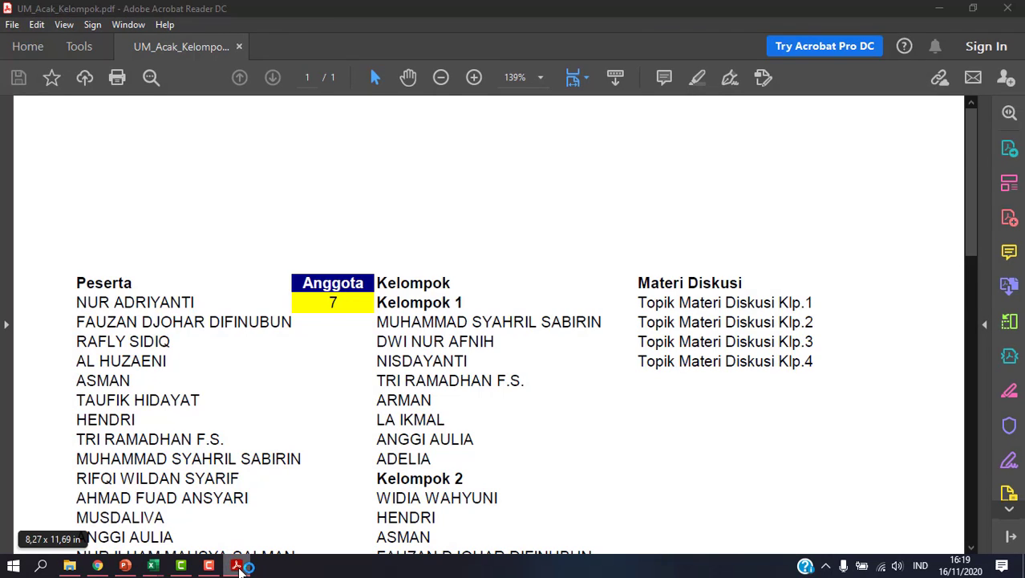
{"action": "scroll", "coordinate": [435, 353], "scroll_direction": "down", "scroll_amount": 3}
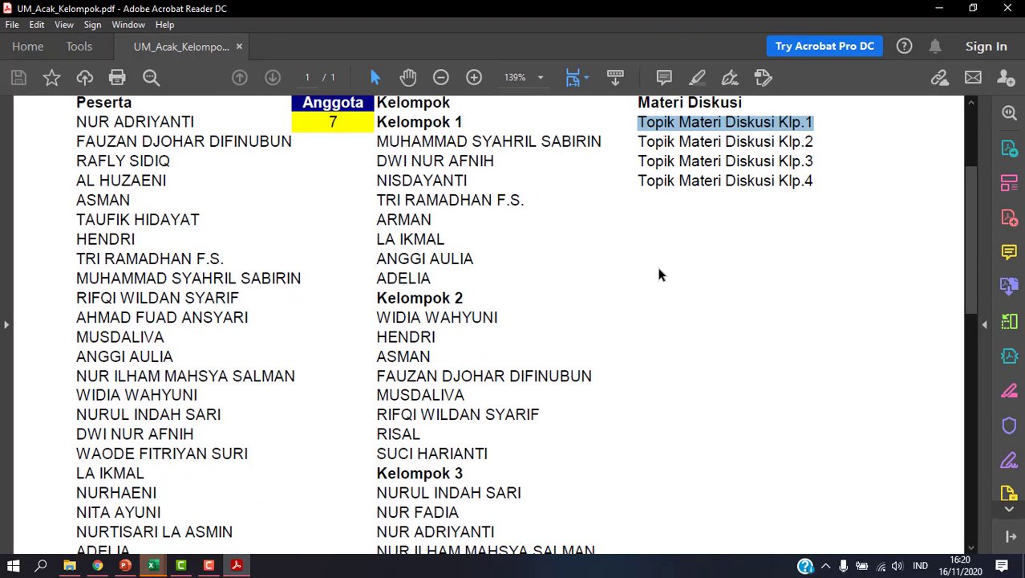